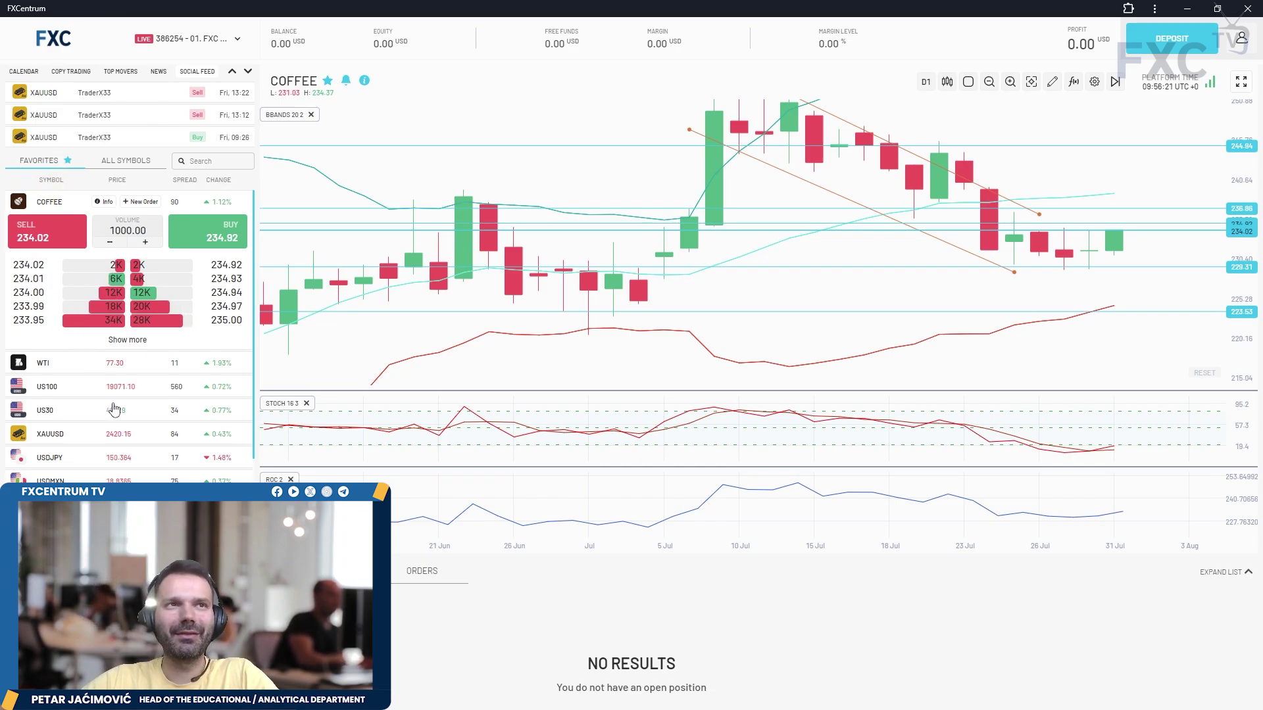
Expand the COFFEE daily chart to full window and recentre the candles
{"action": "scroll", "coordinate": [112, 409], "scroll_direction": "down", "scroll_amount": 3}
{"action": "scroll", "coordinate": [112, 407], "scroll_direction": "down", "scroll_amount": 1}
{"action": "scroll", "coordinate": [112, 402], "scroll_direction": "down", "scroll_amount": 2}
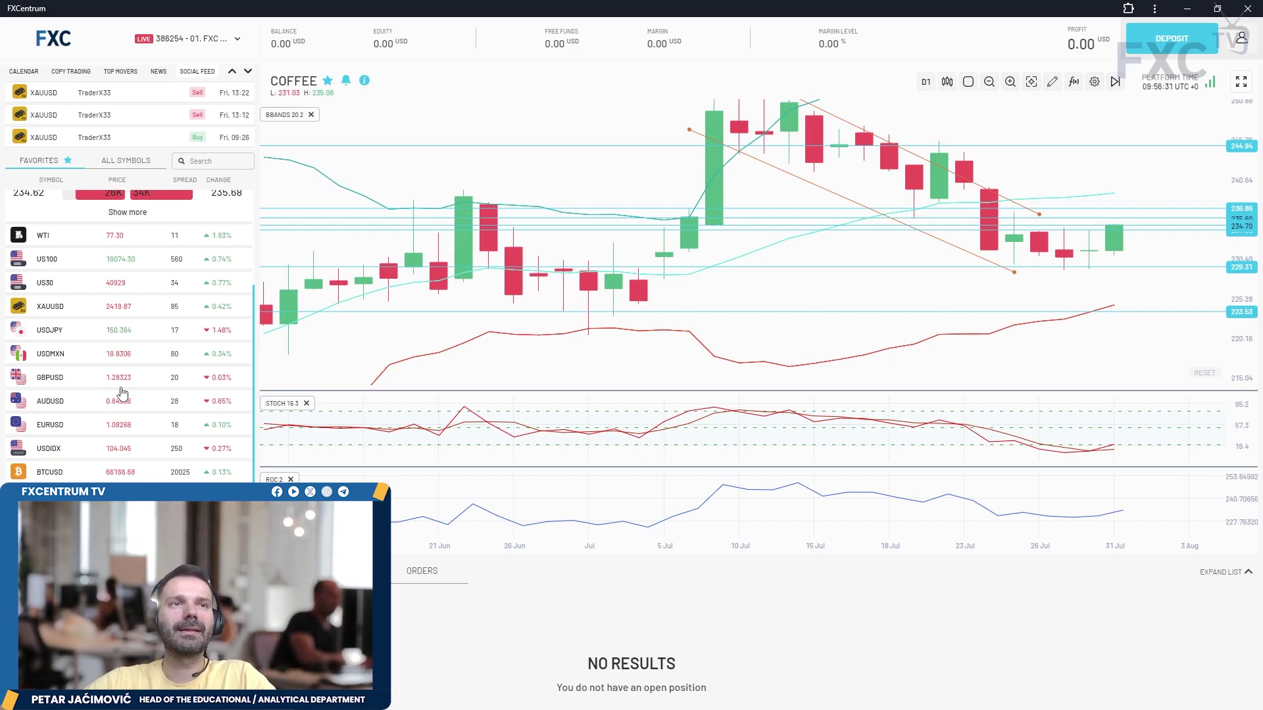
{"action": "left_click", "coordinate": [680, 253]}
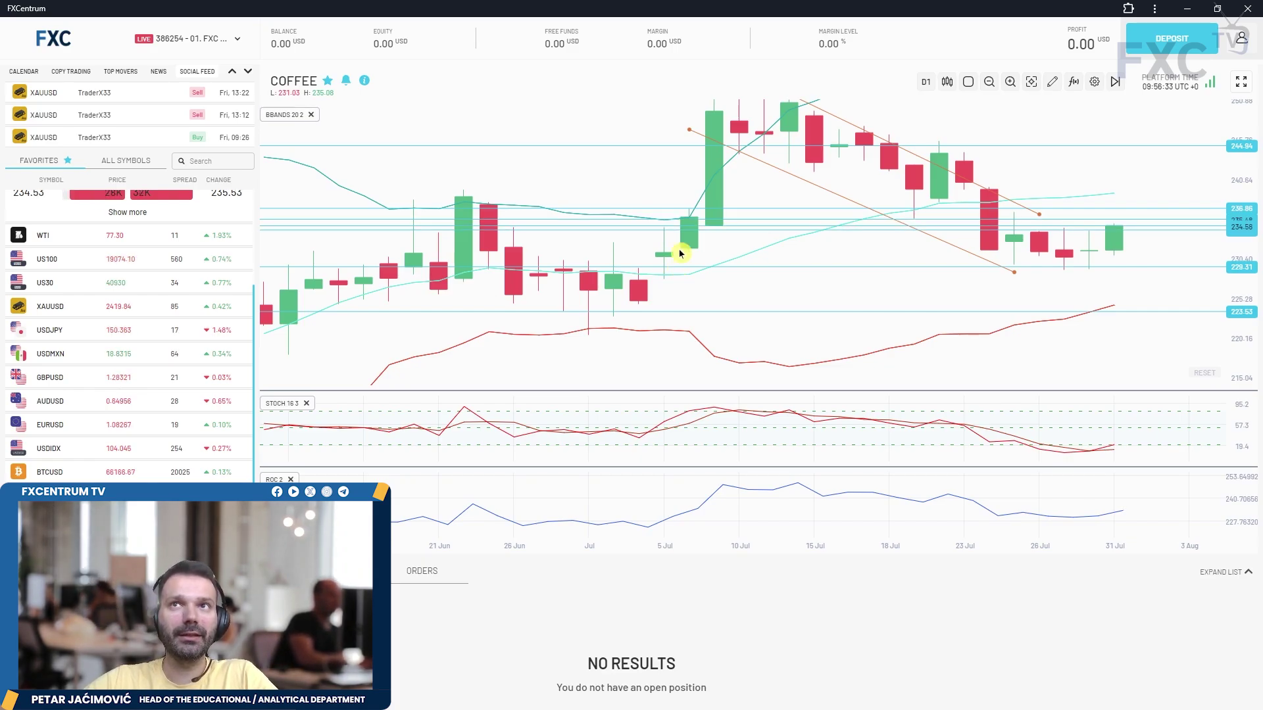
{"action": "left_click_drag", "start_coordinate": [1067, 164], "coordinate": [1065, 164]}
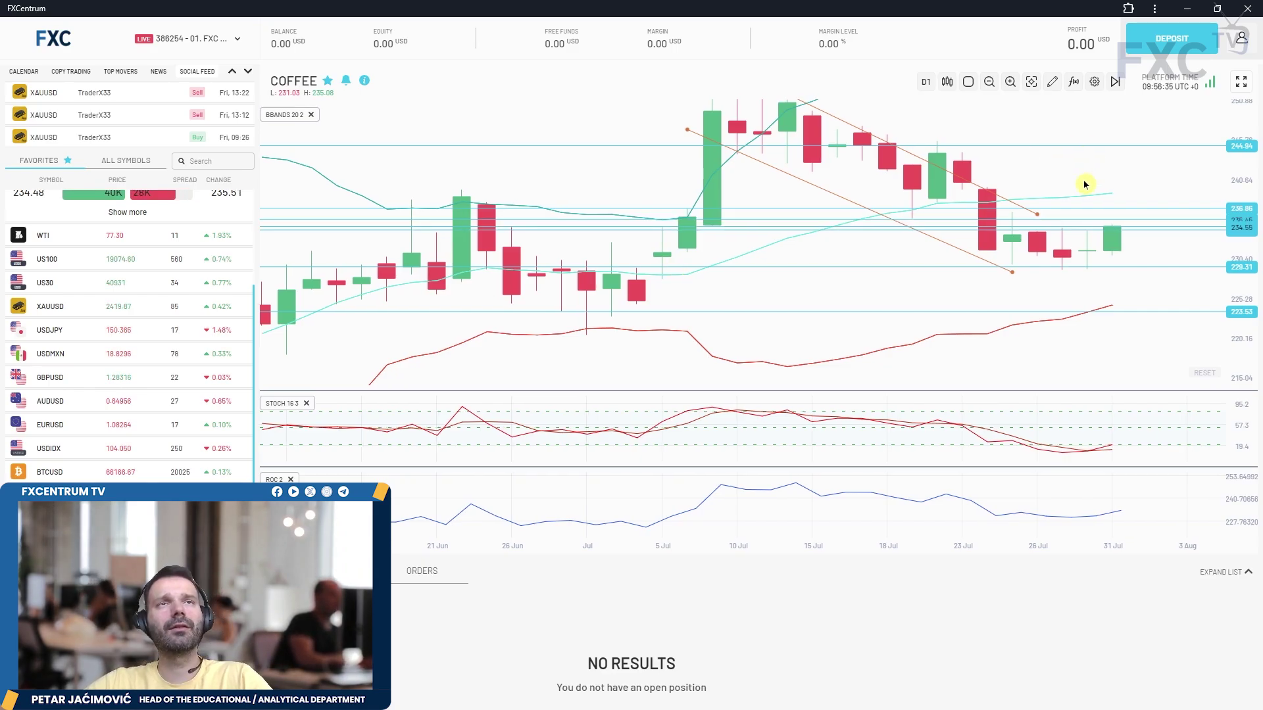
{"action": "left_click", "coordinate": [1240, 80]}
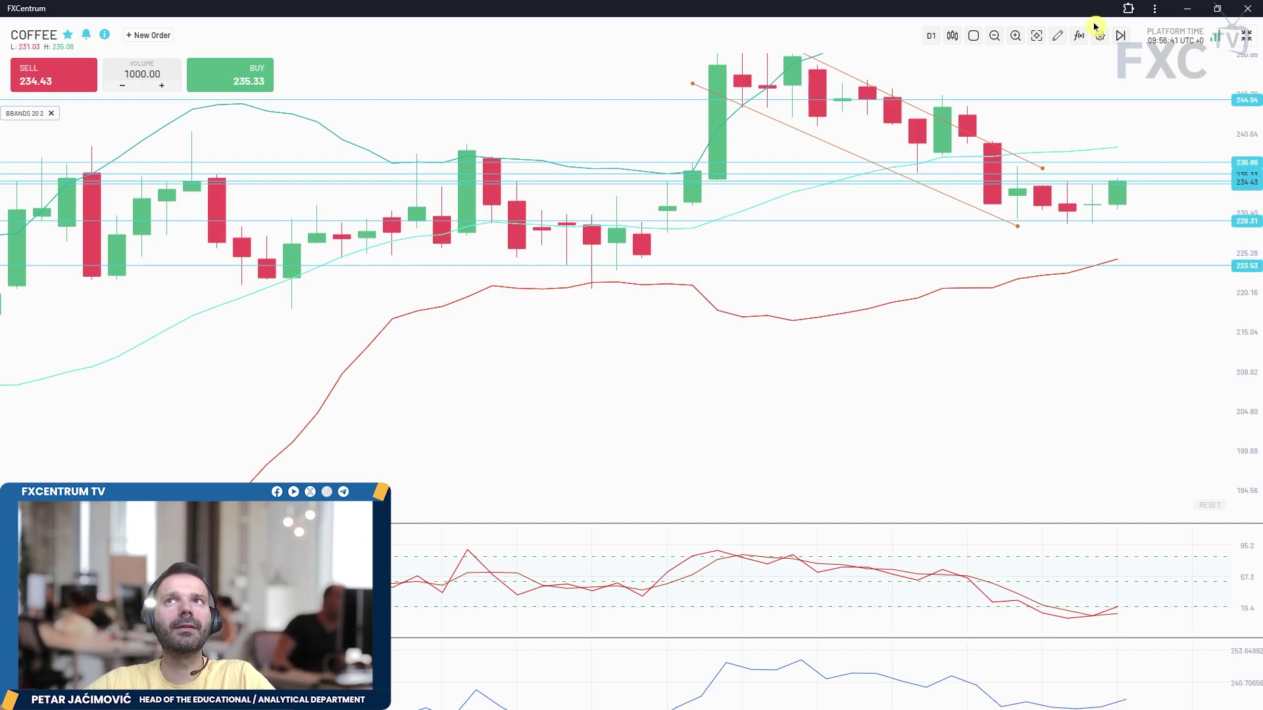
{"action": "scroll", "coordinate": [737, 194], "scroll_direction": "down", "scroll_amount": 2}
{"action": "left_click_drag", "start_coordinate": [1132, 326], "coordinate": [1108, 391]}
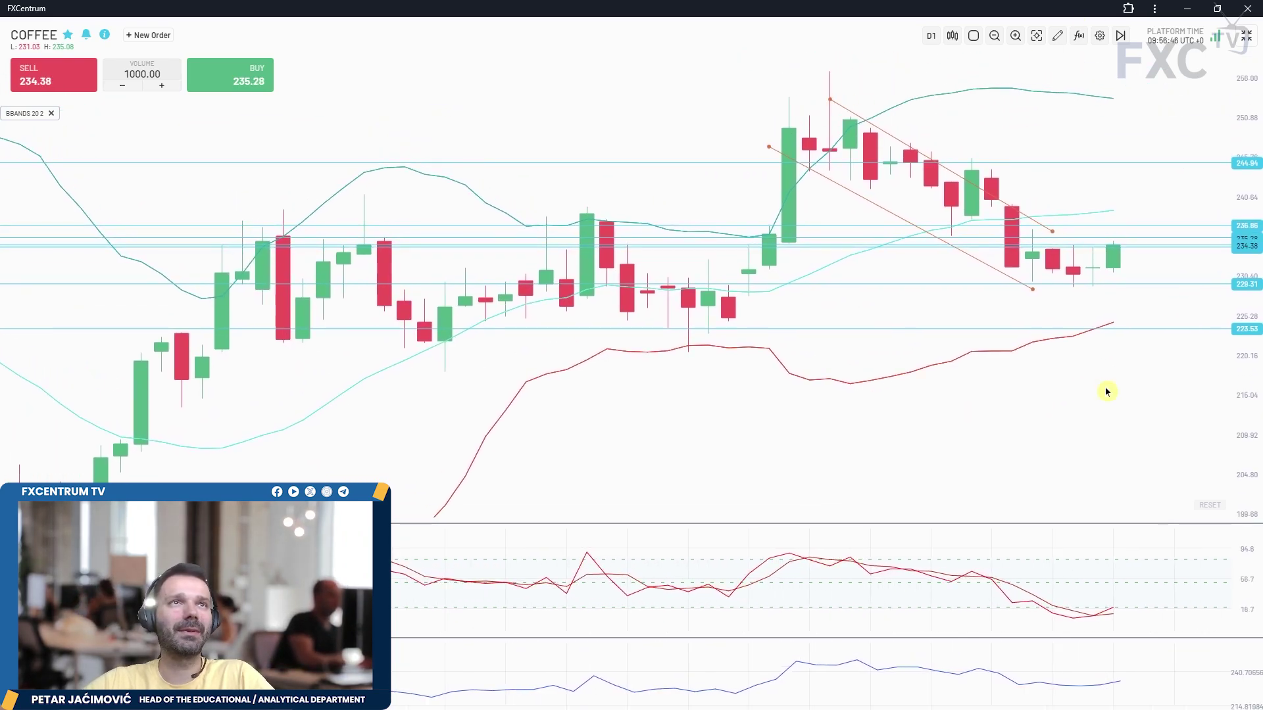
{"action": "scroll", "coordinate": [1107, 392], "scroll_direction": "up", "scroll_amount": 1}
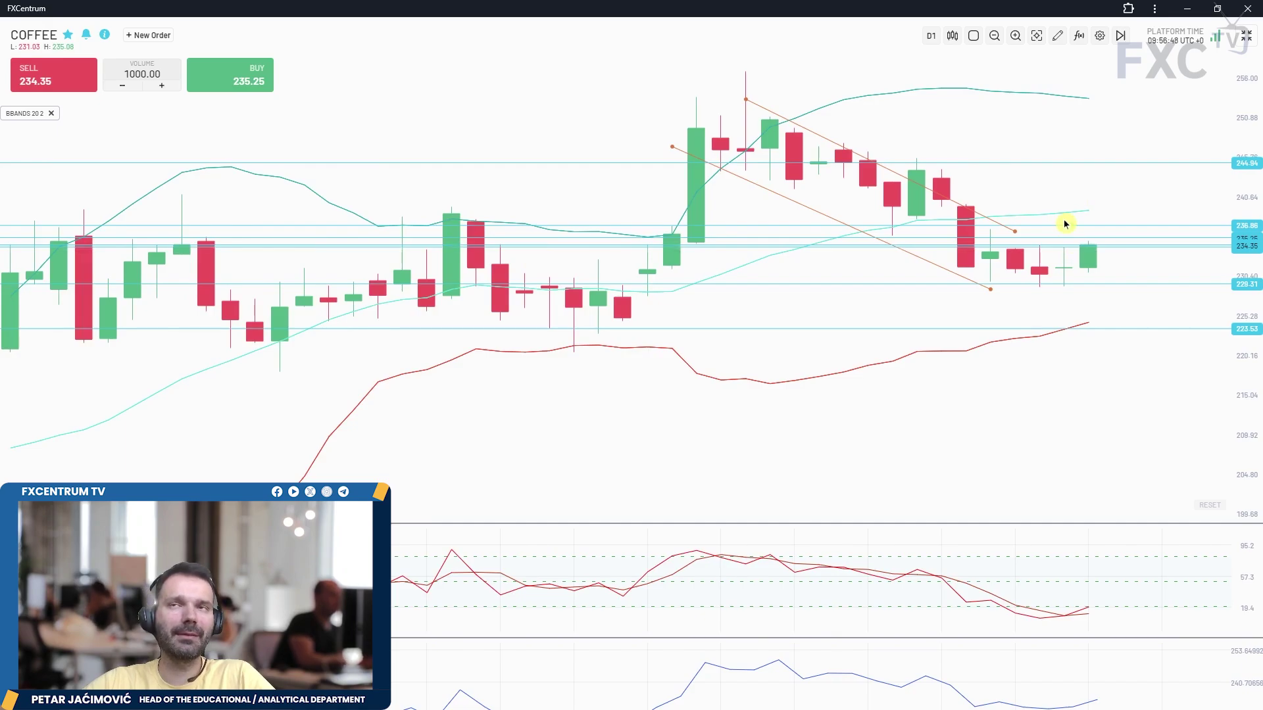
Move the COFFEE 236.86 level line up to 238.86
{"action": "left_click", "coordinate": [931, 35]}
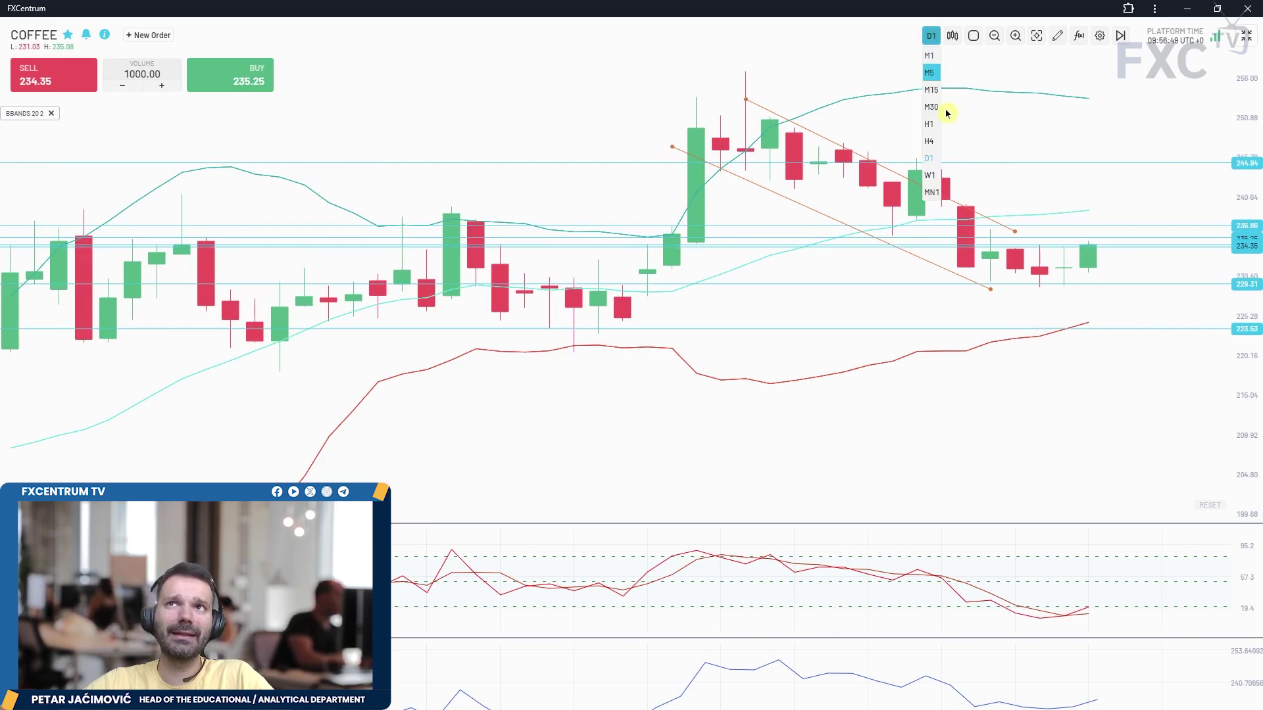
{"action": "left_click", "coordinate": [599, 139]}
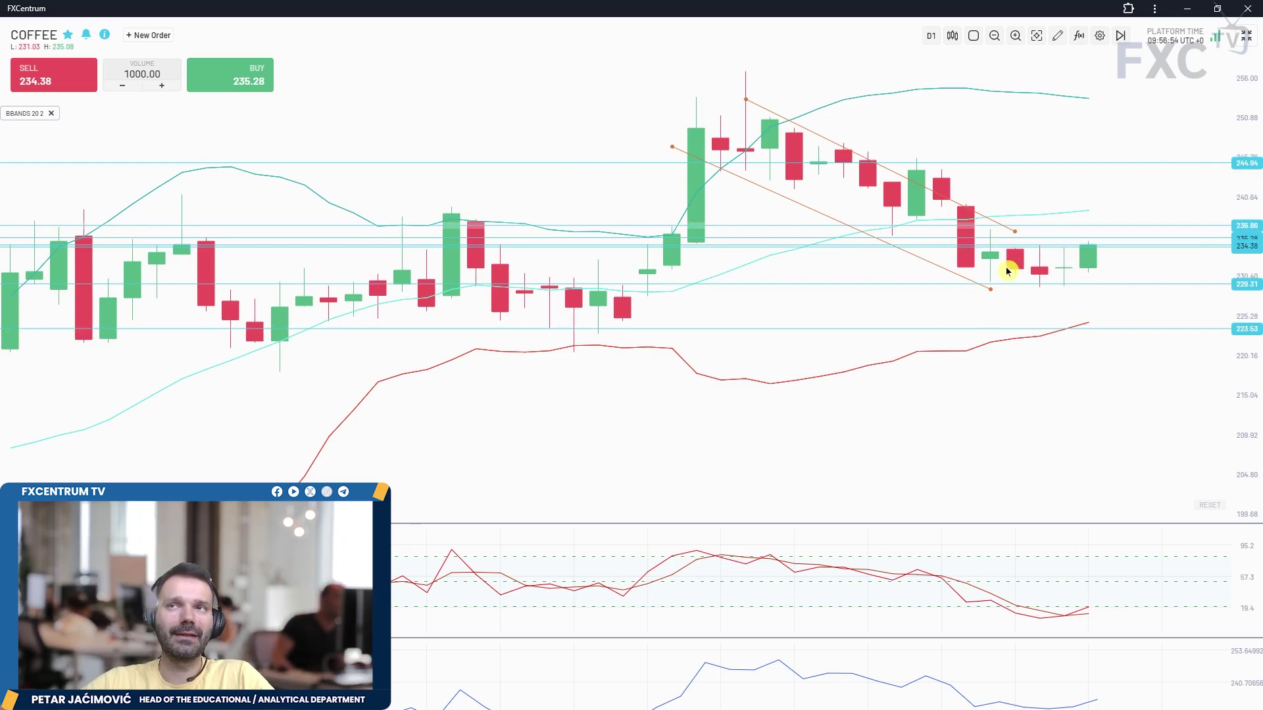
{"action": "left_click_drag", "start_coordinate": [1113, 226], "coordinate": [1113, 211]}
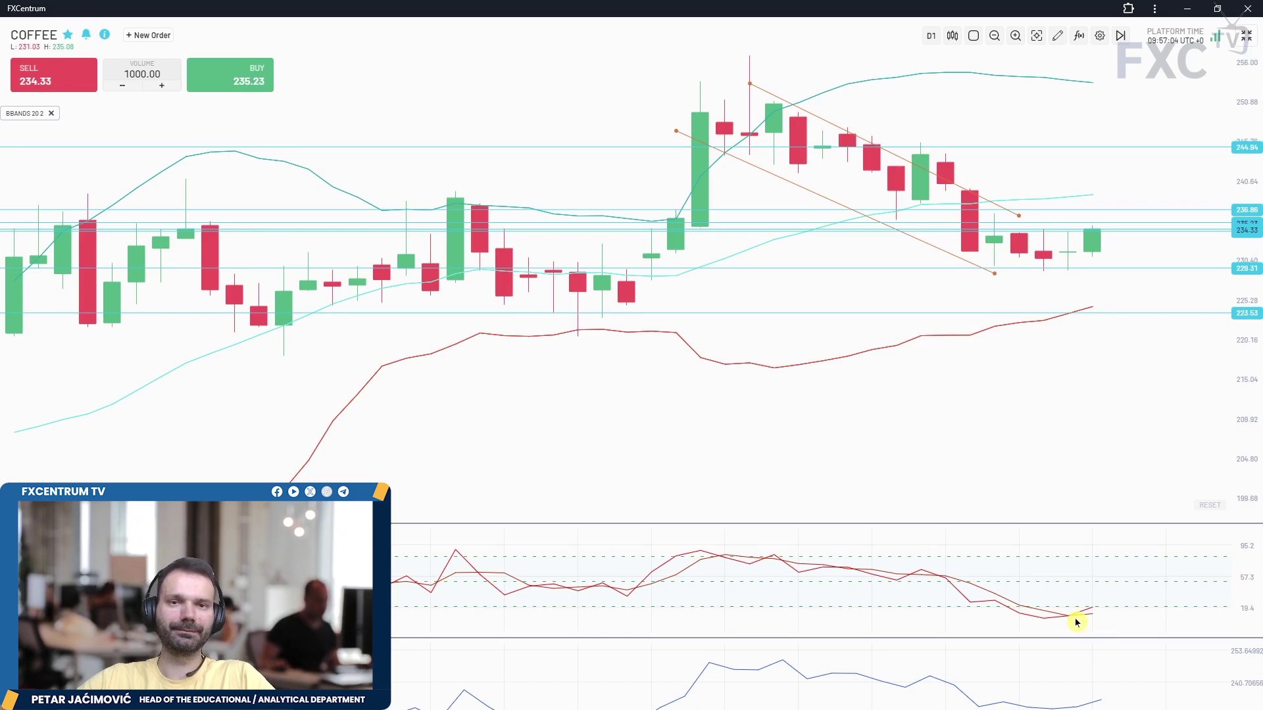
{"action": "left_click_drag", "start_coordinate": [1134, 210], "coordinate": [1145, 197]}
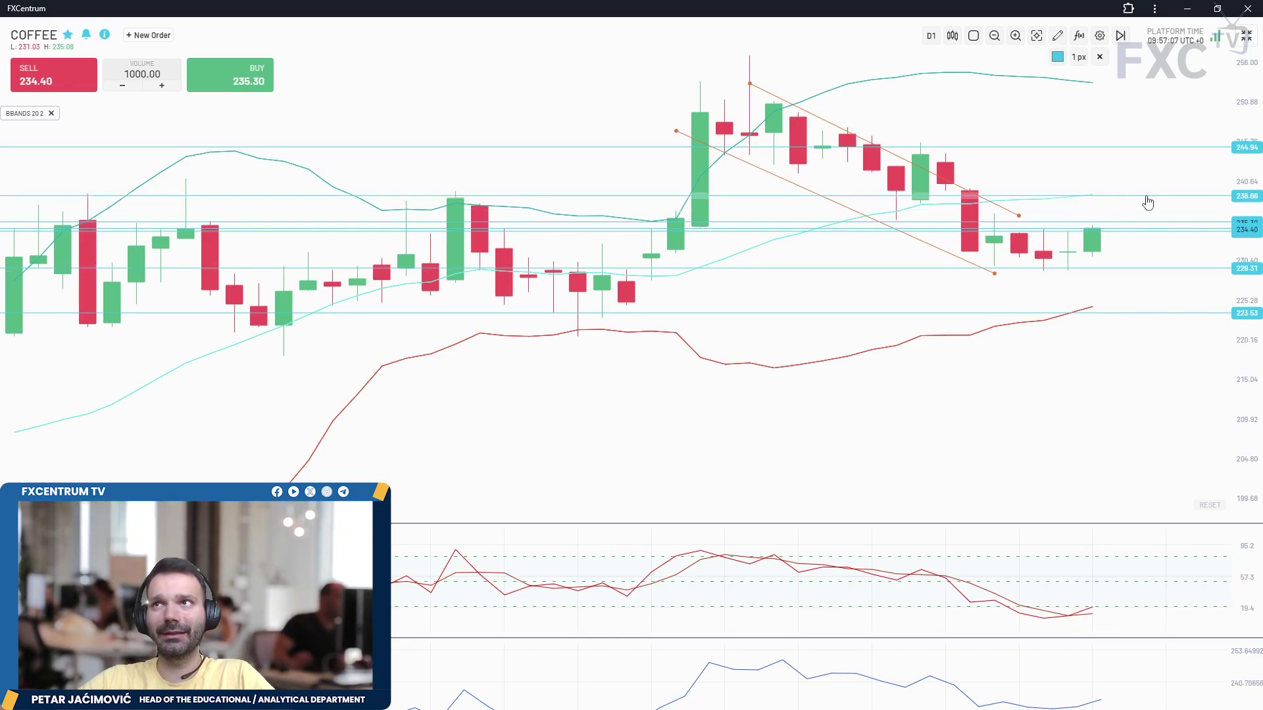
Lower the upper COFFEE level from 244.94 to 244.28 and view hourly candles
{"action": "left_click_drag", "start_coordinate": [1135, 143], "coordinate": [1151, 159]}
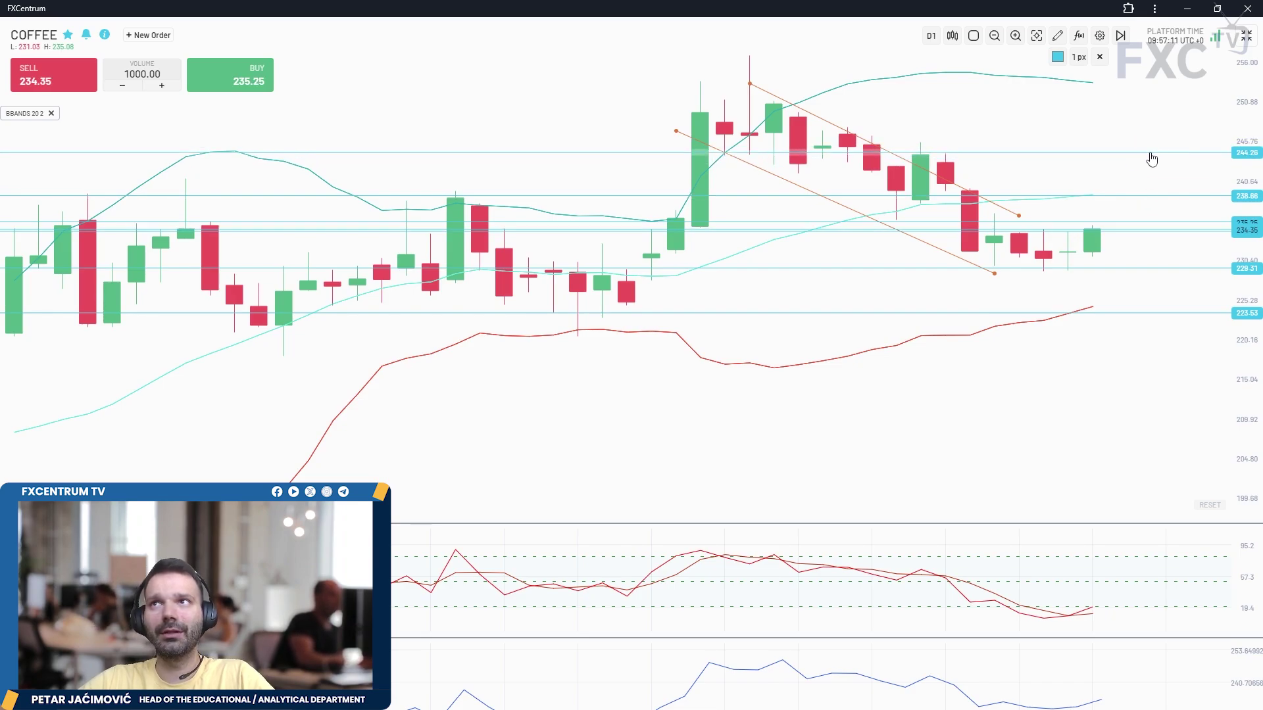
{"action": "left_click", "coordinate": [931, 35]}
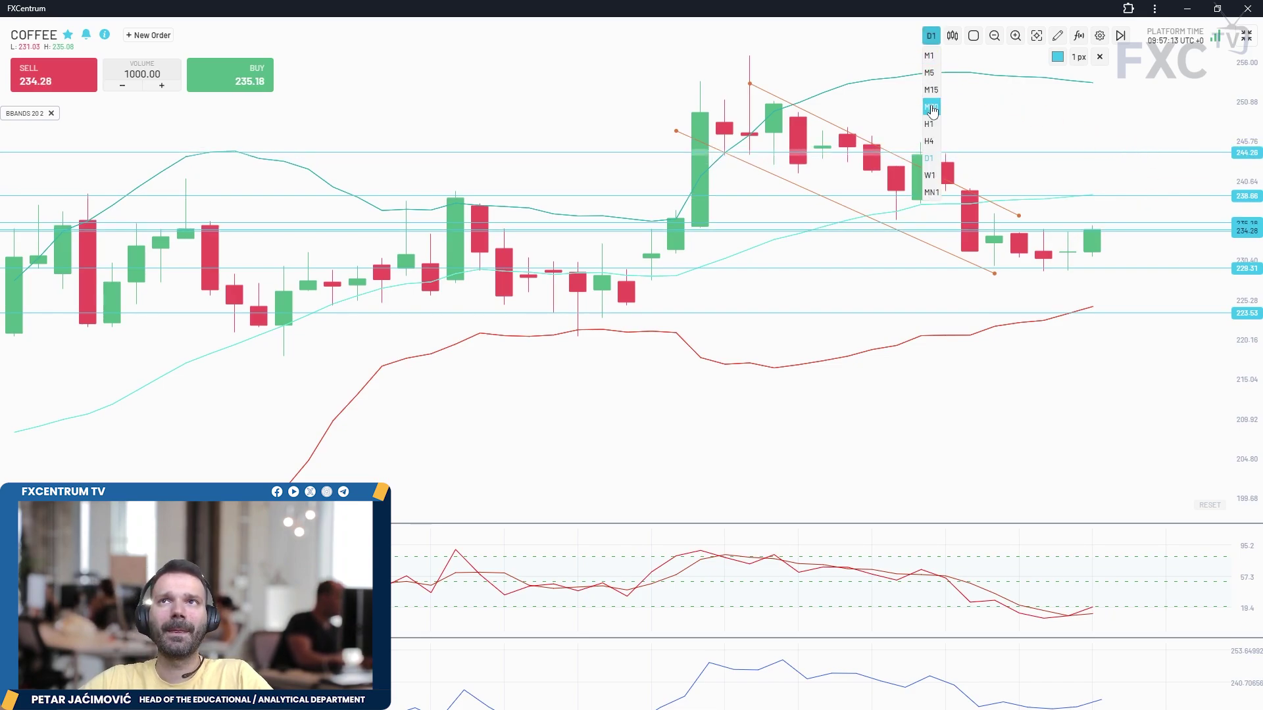
{"action": "left_click", "coordinate": [937, 129]}
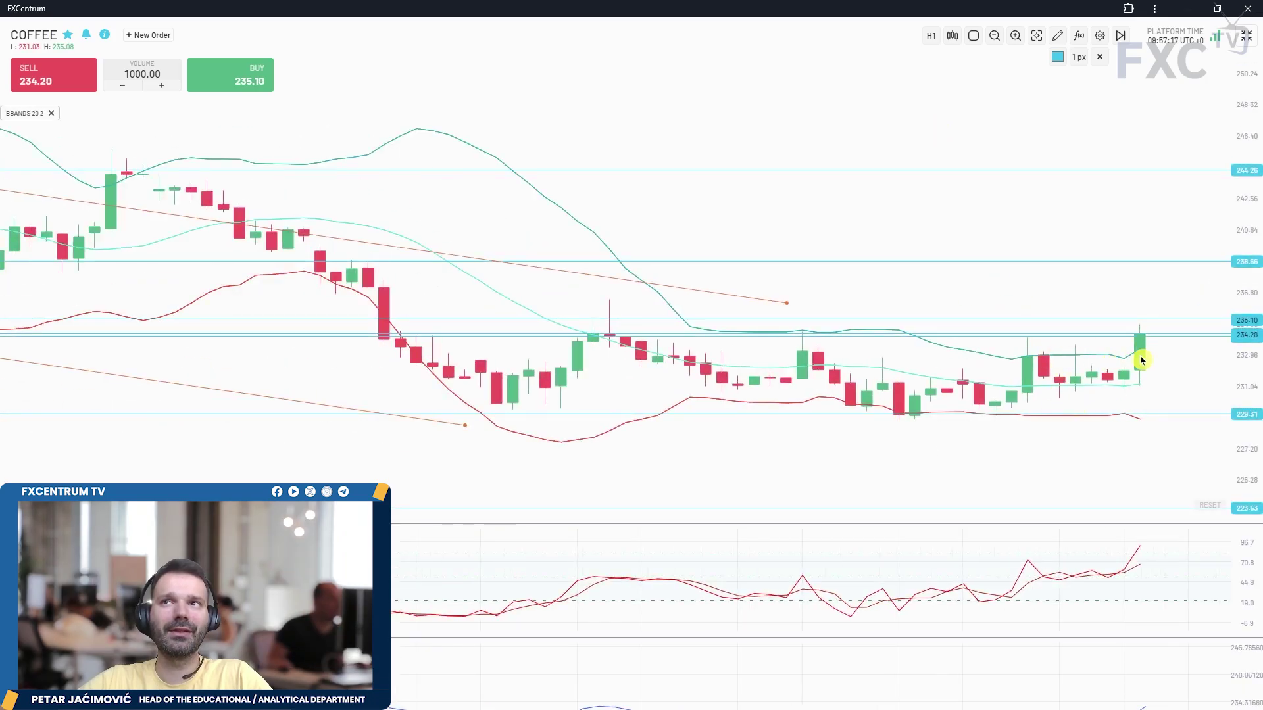
Return COFFEE to daily candles and leave full-window chart mode
{"action": "left_click", "coordinate": [930, 36]}
{"action": "left_click", "coordinate": [930, 166]}
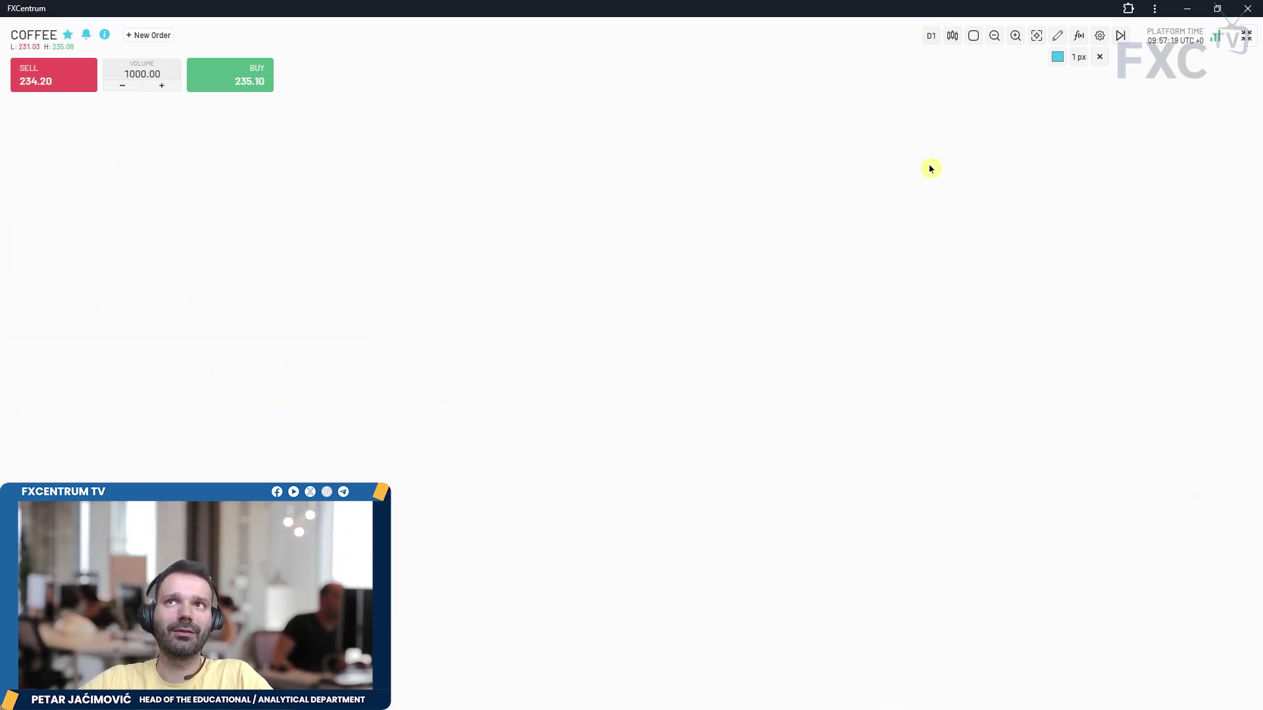
{"action": "left_click", "coordinate": [1246, 36]}
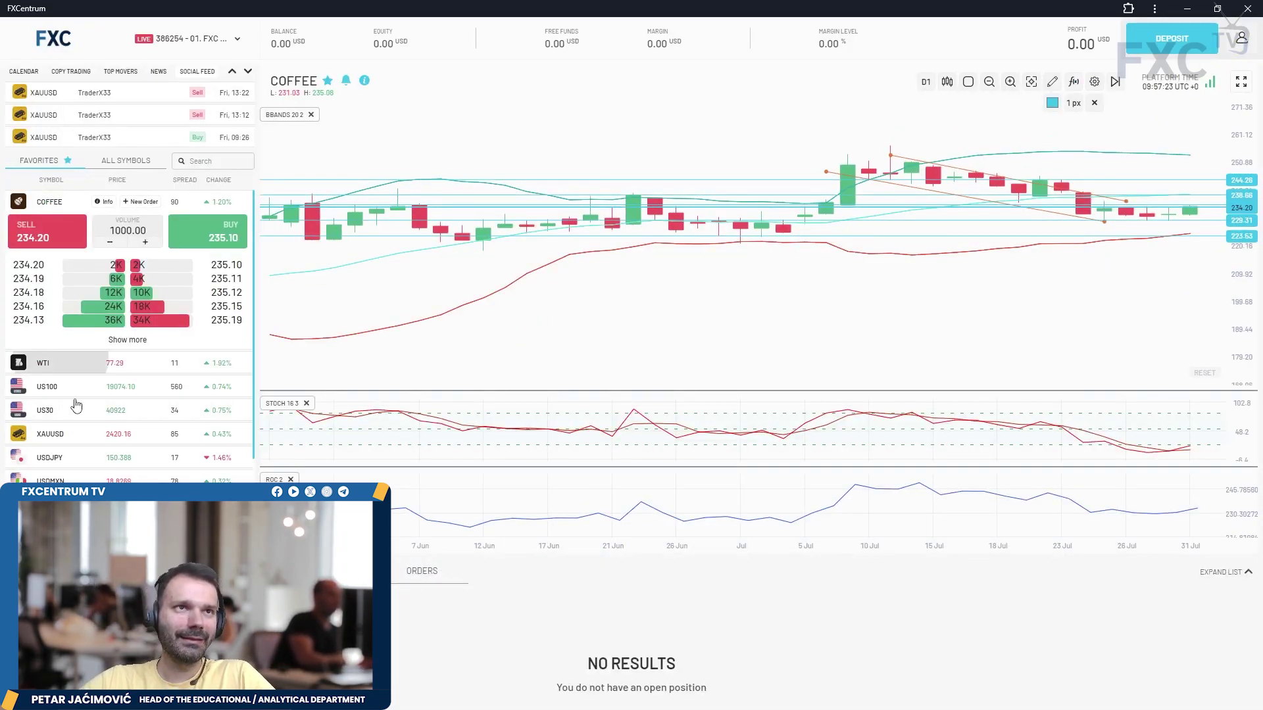
Open WTI from the watchlist on D1 candles with its price scale stretched vertically
{"action": "left_click", "coordinate": [53, 363]}
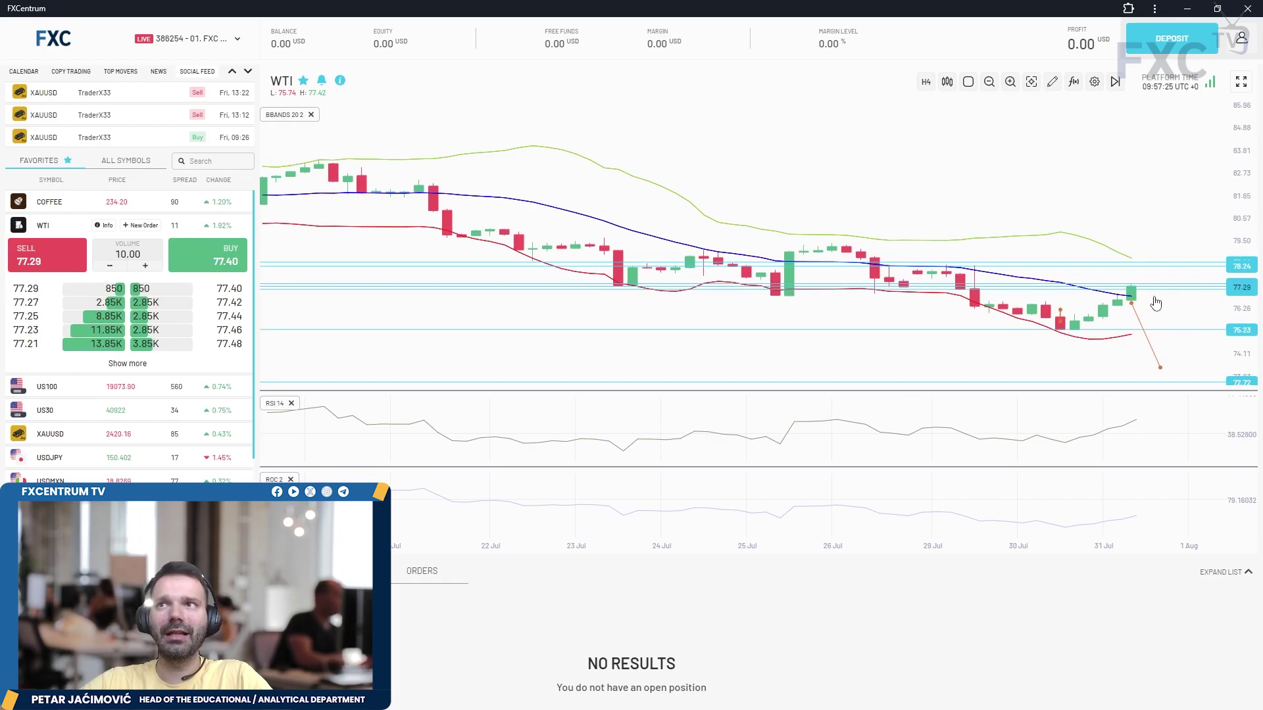
{"action": "left_click_drag", "start_coordinate": [1252, 278], "coordinate": [1141, 194]}
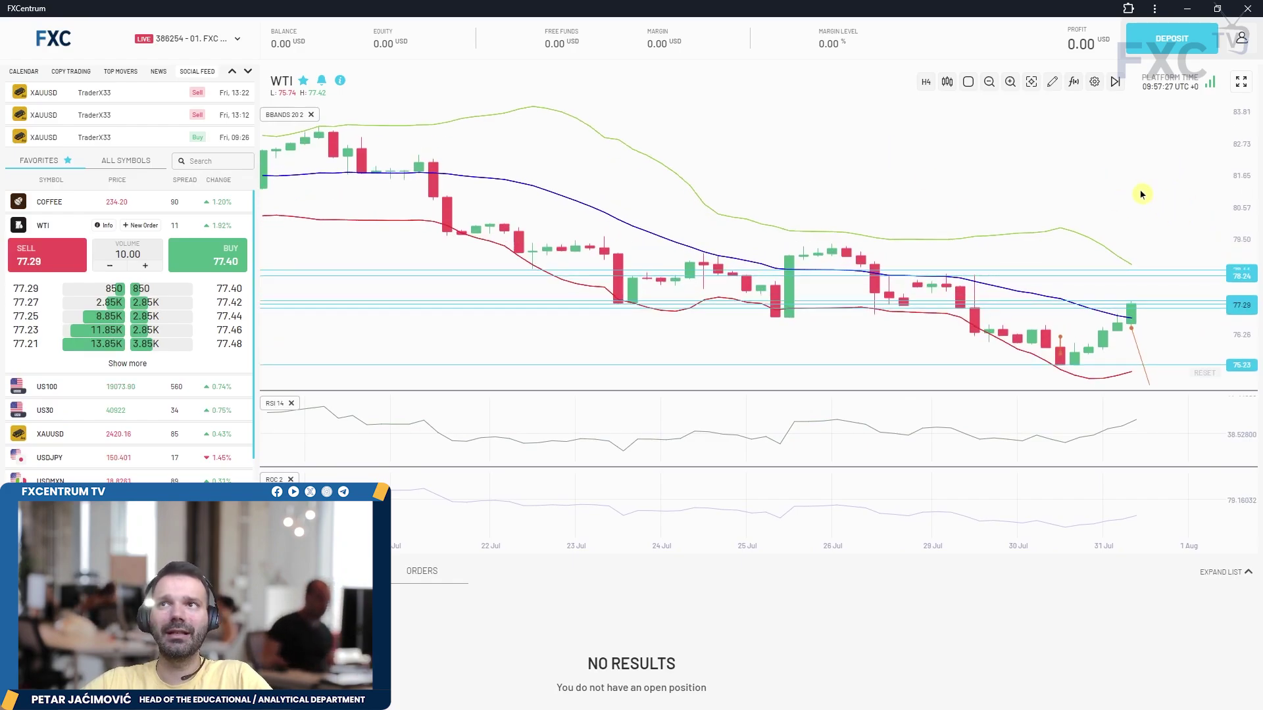
{"action": "left_click", "coordinate": [925, 81]}
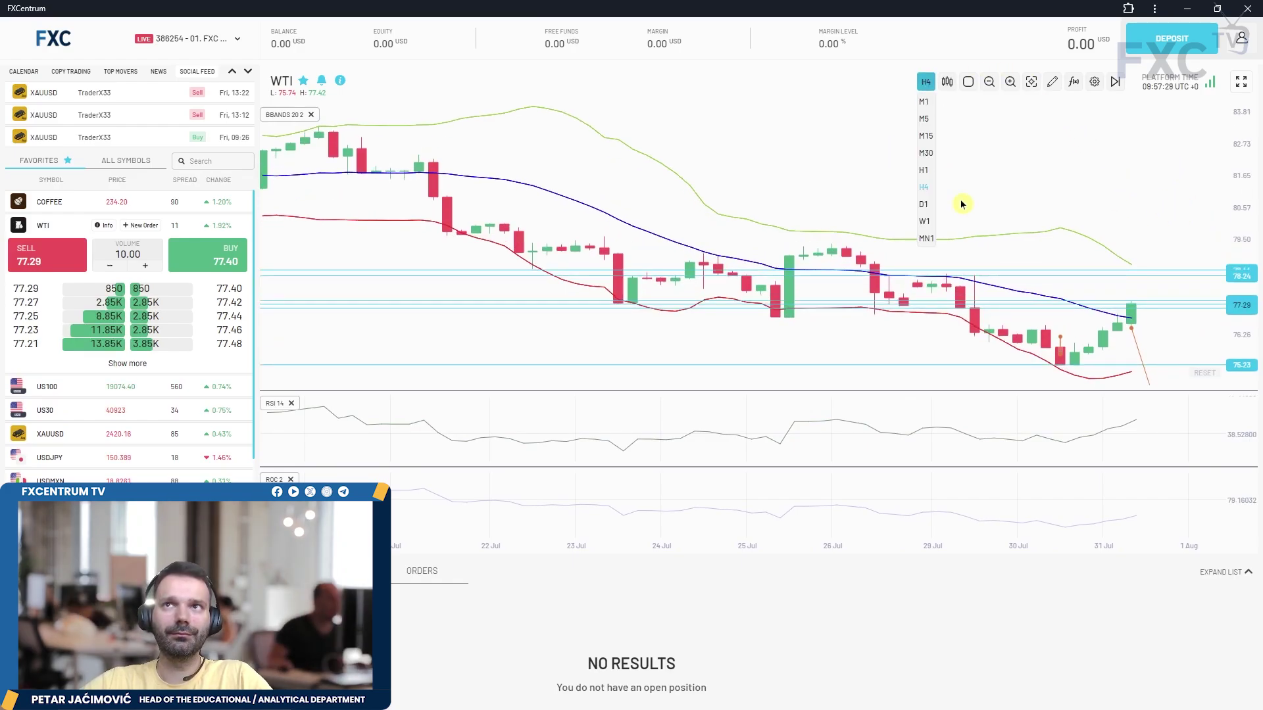
{"action": "left_click", "coordinate": [931, 210]}
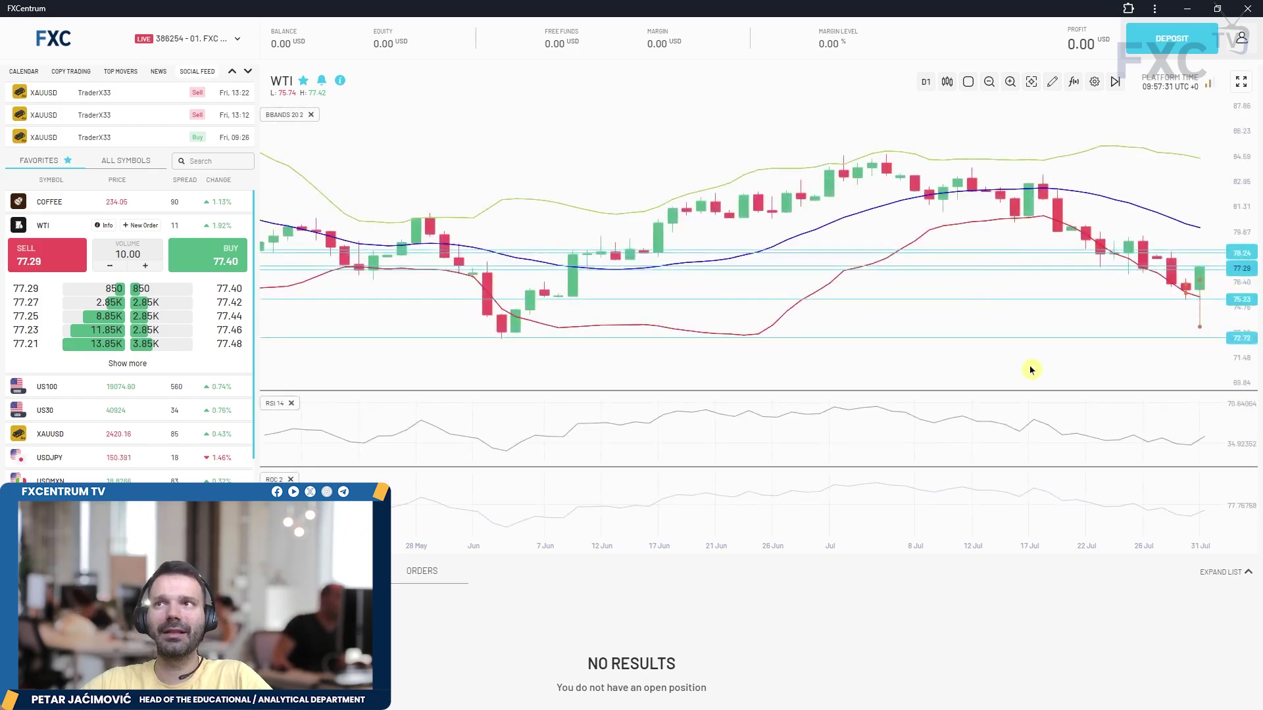
{"action": "scroll", "coordinate": [1118, 322], "scroll_direction": "right", "scroll_amount": 5}
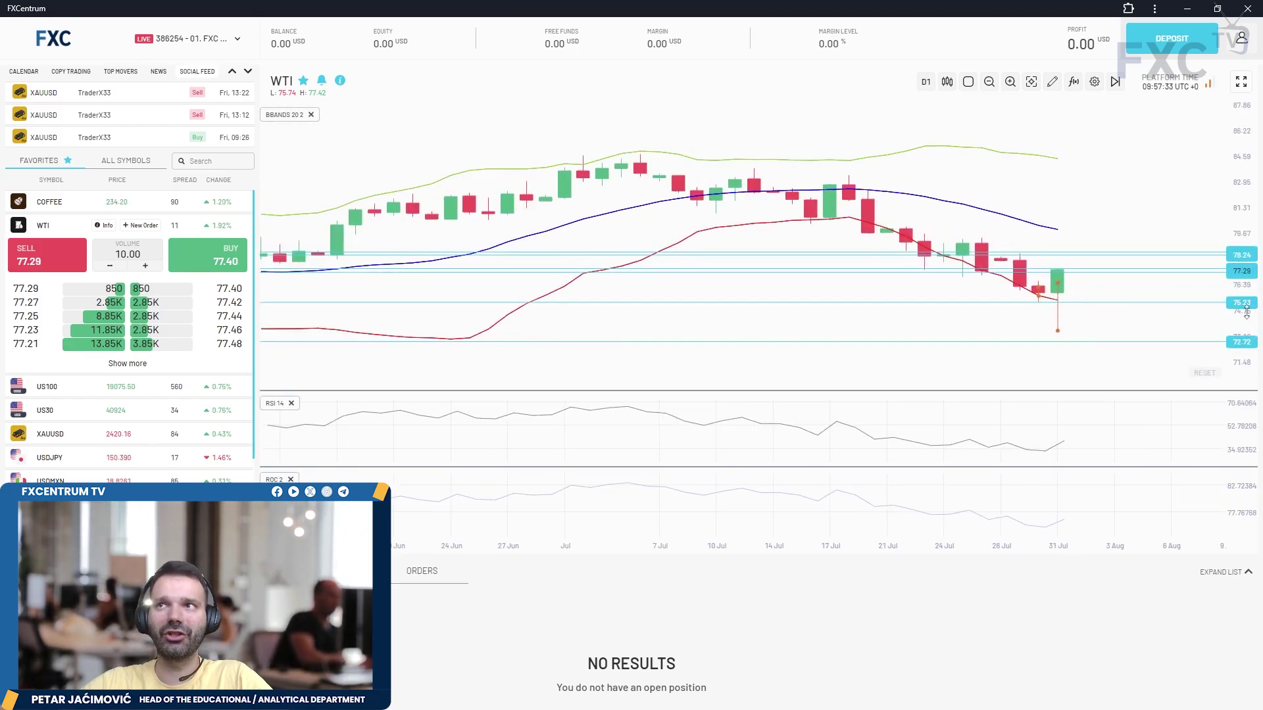
{"action": "left_click_drag", "start_coordinate": [1246, 311], "coordinate": [1243, 335]}
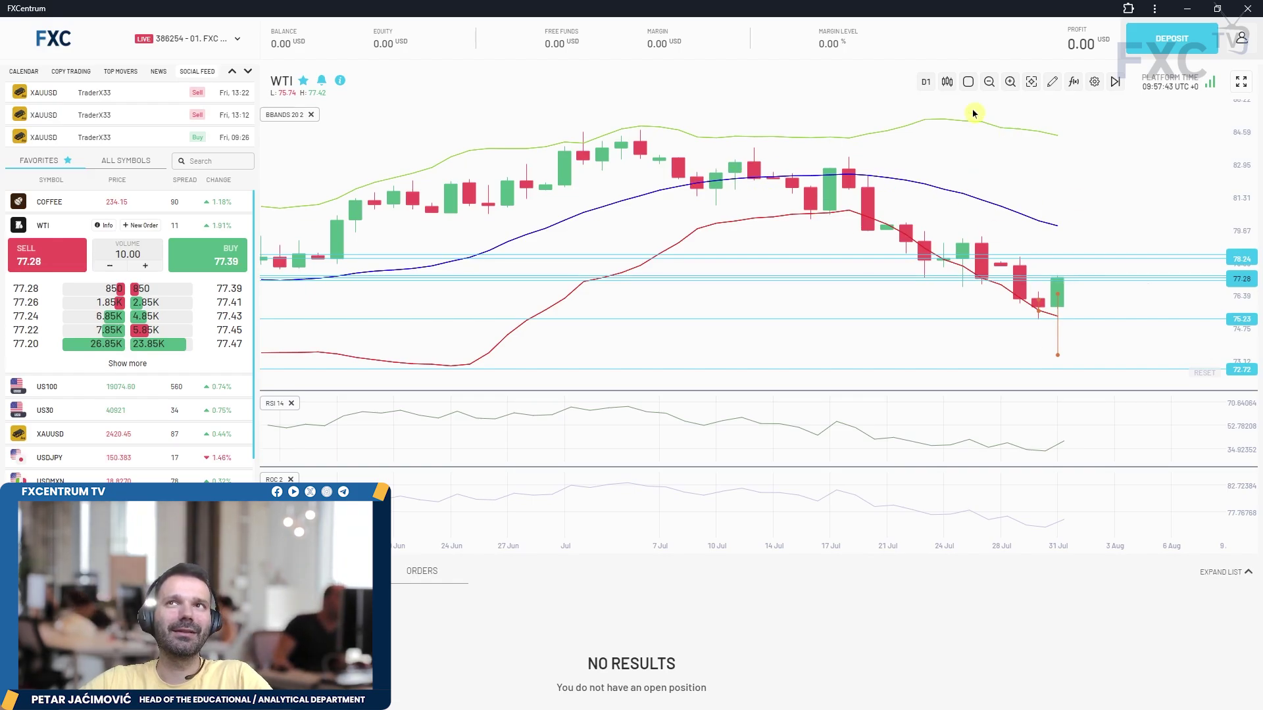
Draw a falling trend line across the WTI hourly highs
{"action": "left_click", "coordinate": [925, 84]}
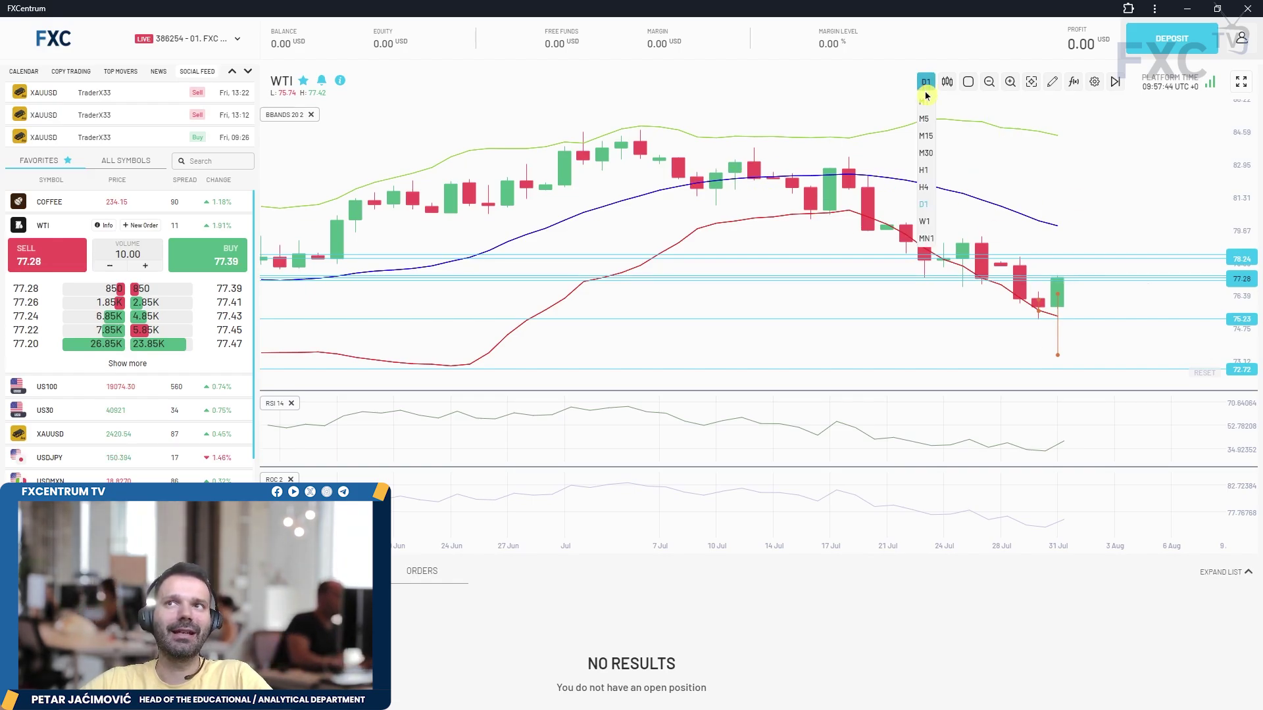
{"action": "left_click", "coordinate": [924, 170]}
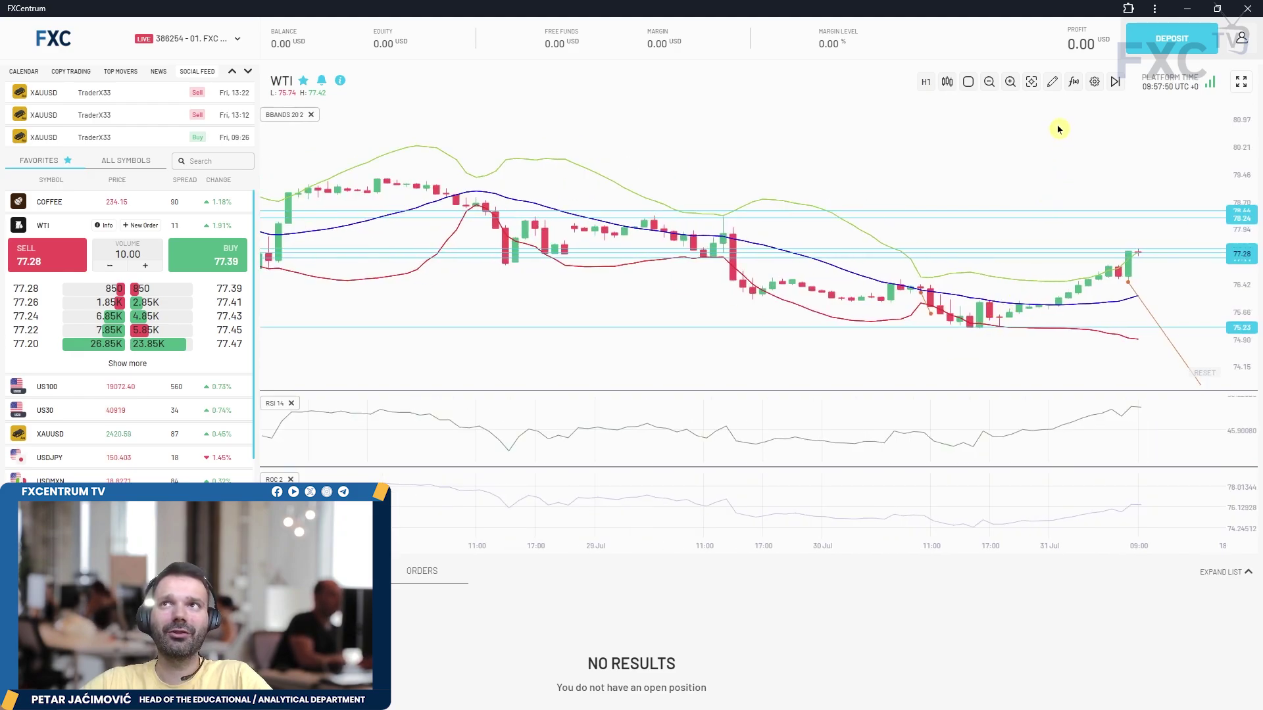
{"action": "left_click", "coordinate": [1052, 82]}
{"action": "left_click", "coordinate": [1059, 179]}
{"action": "mouse_move", "coordinate": [408, 165]}
{"action": "left_mouse_down"}
{"action": "mouse_move", "coordinate": [783, 255]}
{"action": "mouse_move", "coordinate": [1157, 321]}
{"action": "left_mouse_up"}
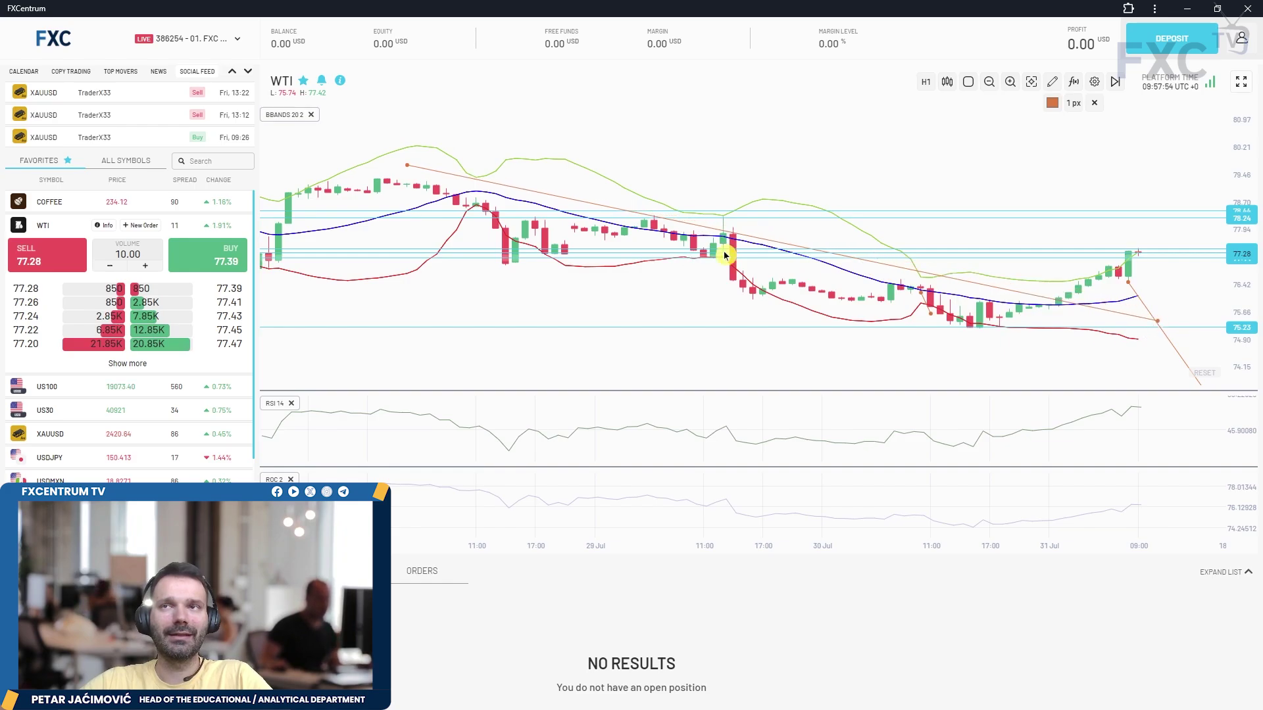
{"action": "scroll", "coordinate": [1184, 276], "scroll_direction": "up", "scroll_amount": 3}
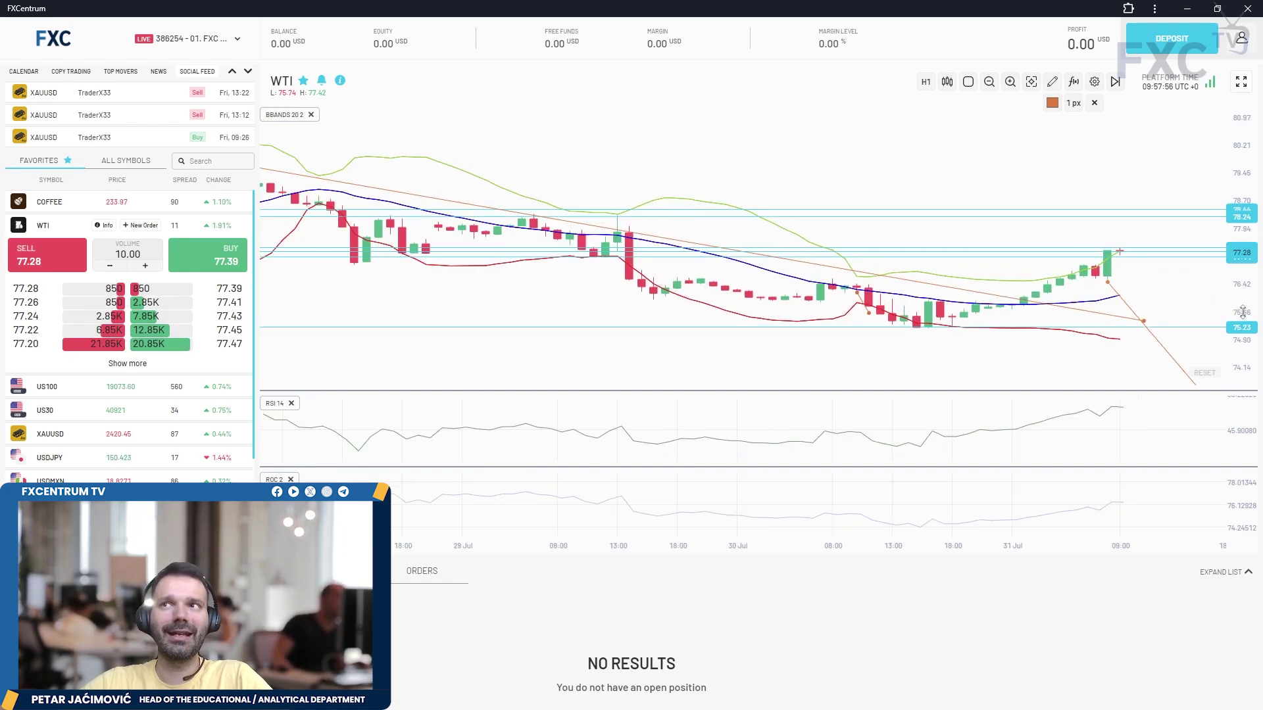
On WTI daily candles, place a horizontal resistance level at about 79.39
{"action": "left_click", "coordinate": [926, 81]}
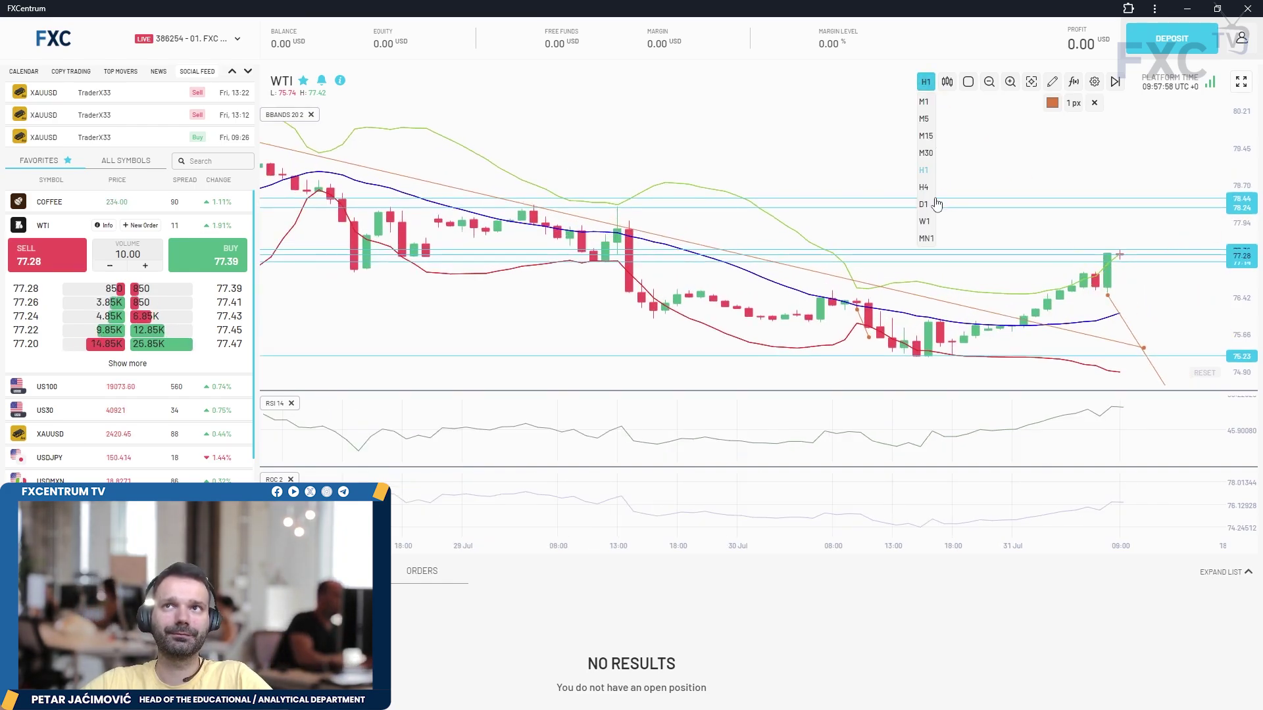
{"action": "left_click", "coordinate": [934, 205]}
{"action": "scroll", "coordinate": [1000, 256], "scroll_direction": "up", "scroll_amount": 3}
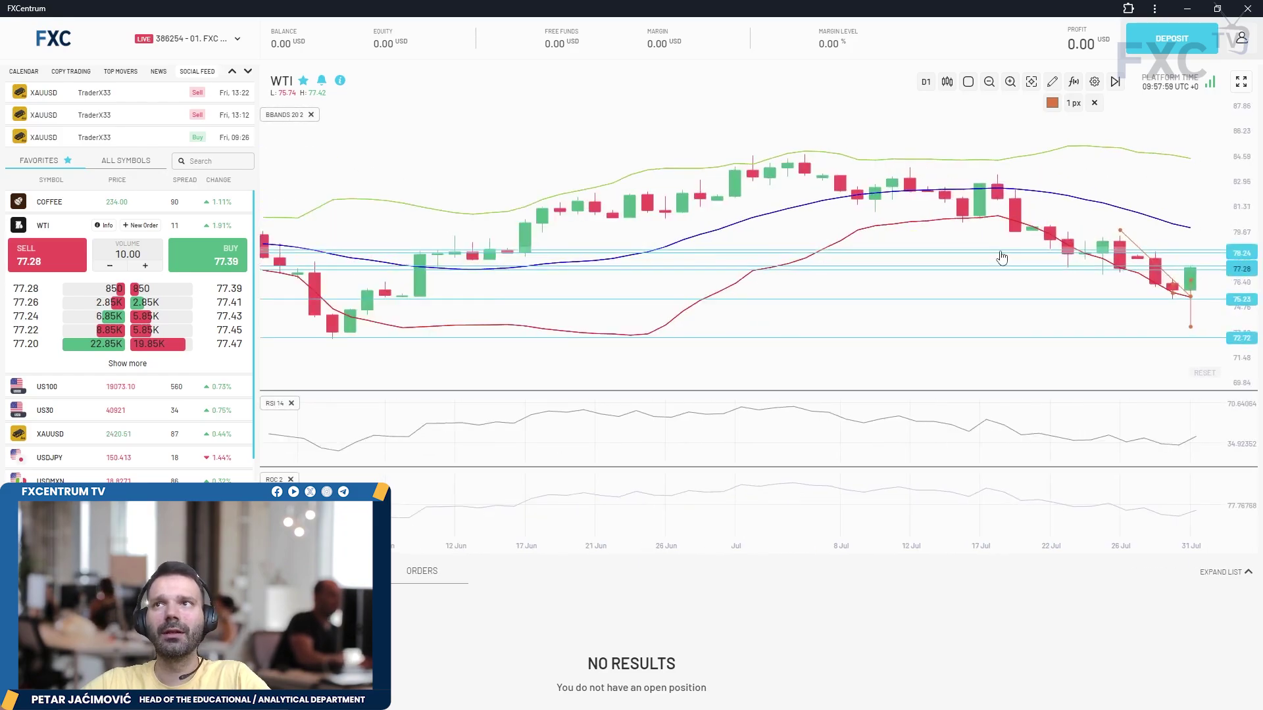
{"action": "left_click", "coordinate": [1187, 248]}
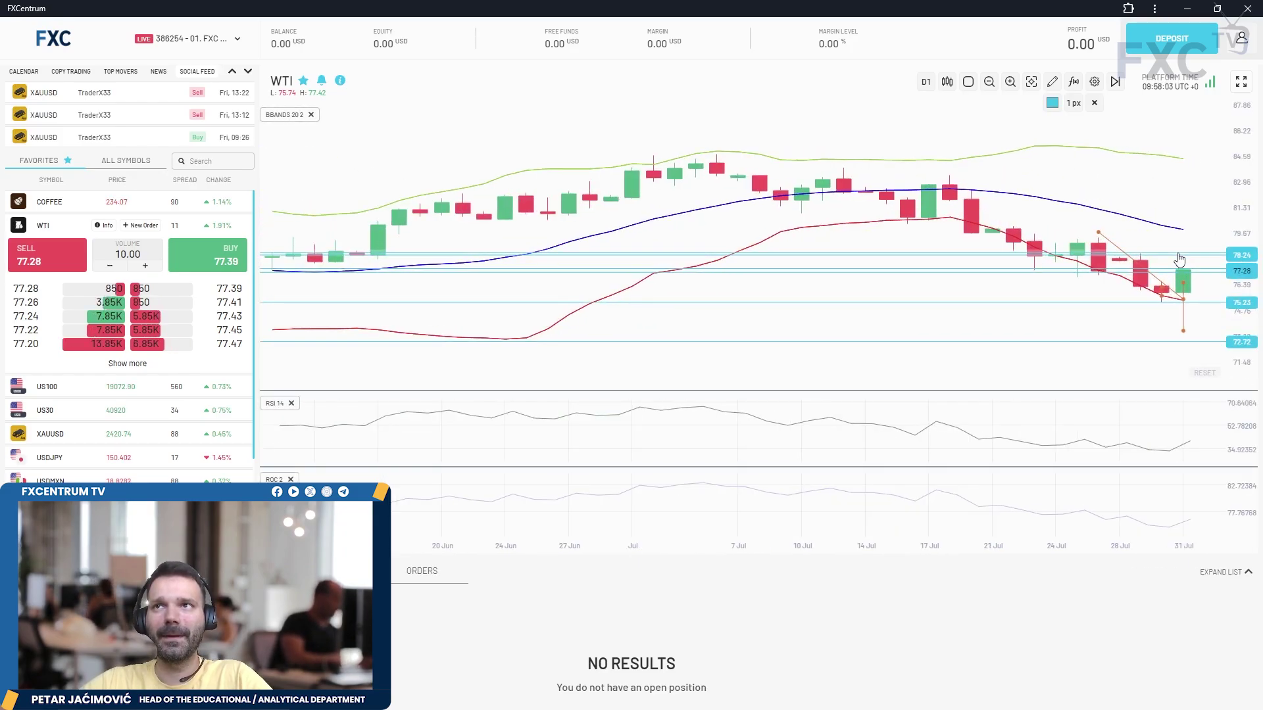
{"action": "left_click_drag", "start_coordinate": [1186, 253], "coordinate": [1173, 244]}
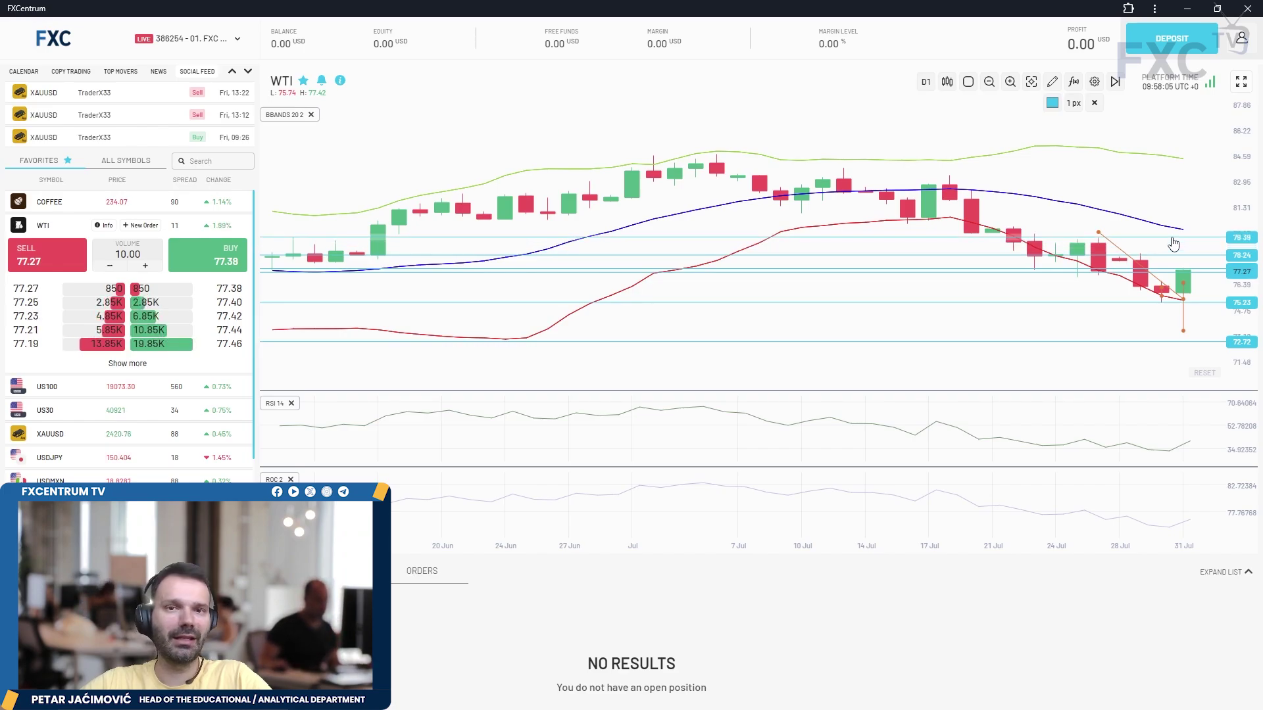
{"action": "scroll", "coordinate": [92, 271], "scroll_direction": "down", "scroll_amount": 2}
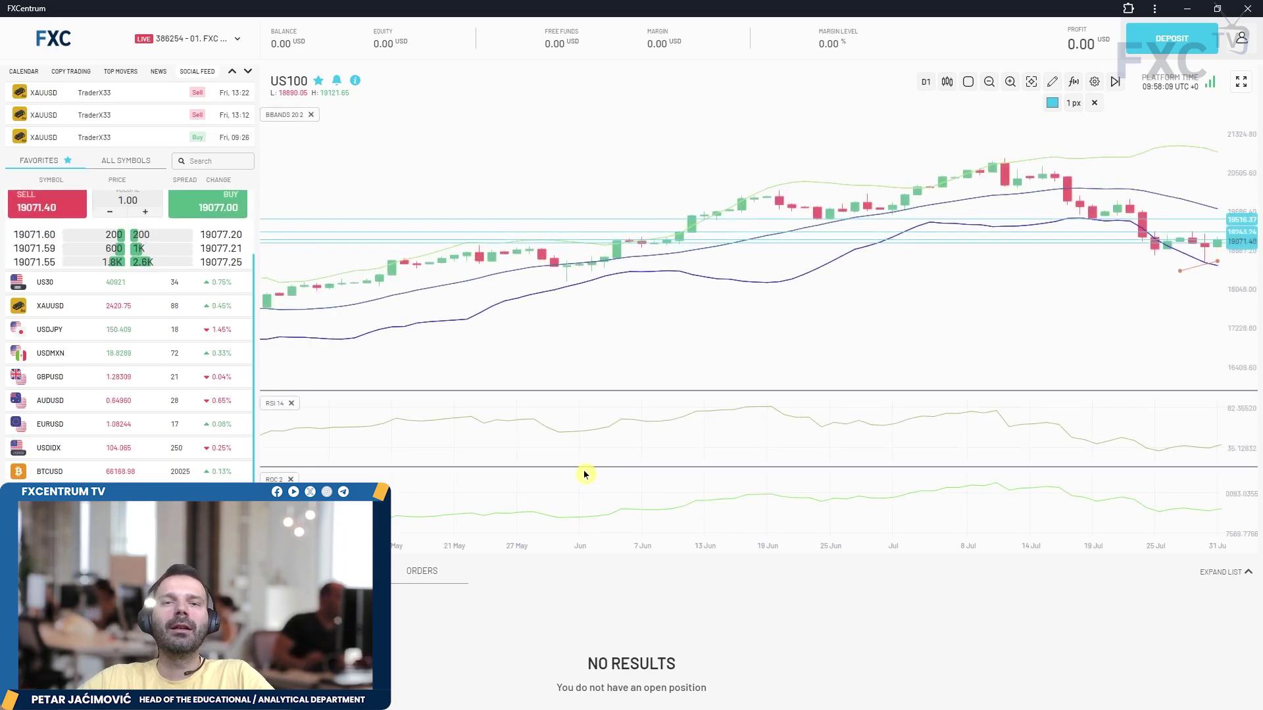
Scroll the US100 daily chart and nudge the 19243 horizontal level slightly higher
{"action": "scroll", "coordinate": [1001, 310], "scroll_direction": "down", "scroll_amount": 2}
{"action": "scroll", "coordinate": [1001, 310], "scroll_direction": "down", "scroll_amount": 1}
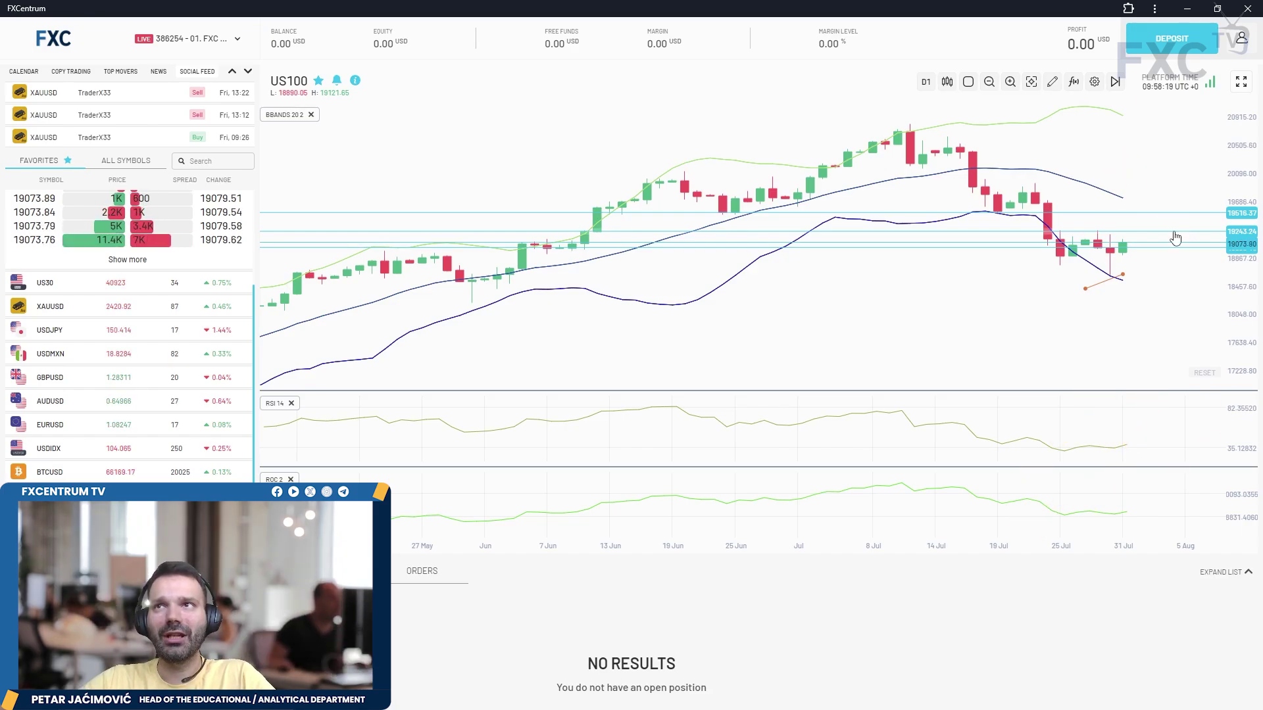
{"action": "left_click_drag", "start_coordinate": [1175, 237], "coordinate": [1176, 237]}
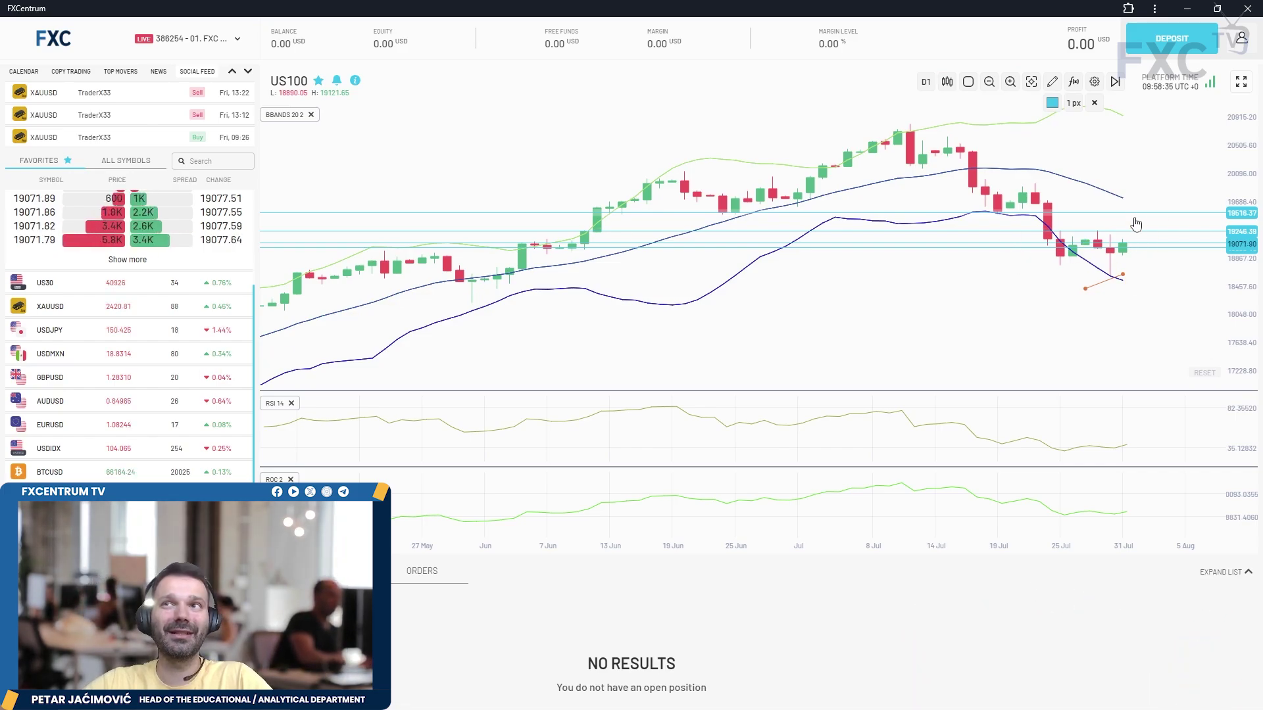
View US100 zoomed in on H1 candles, then return it to D1
{"action": "left_click", "coordinate": [926, 81]}
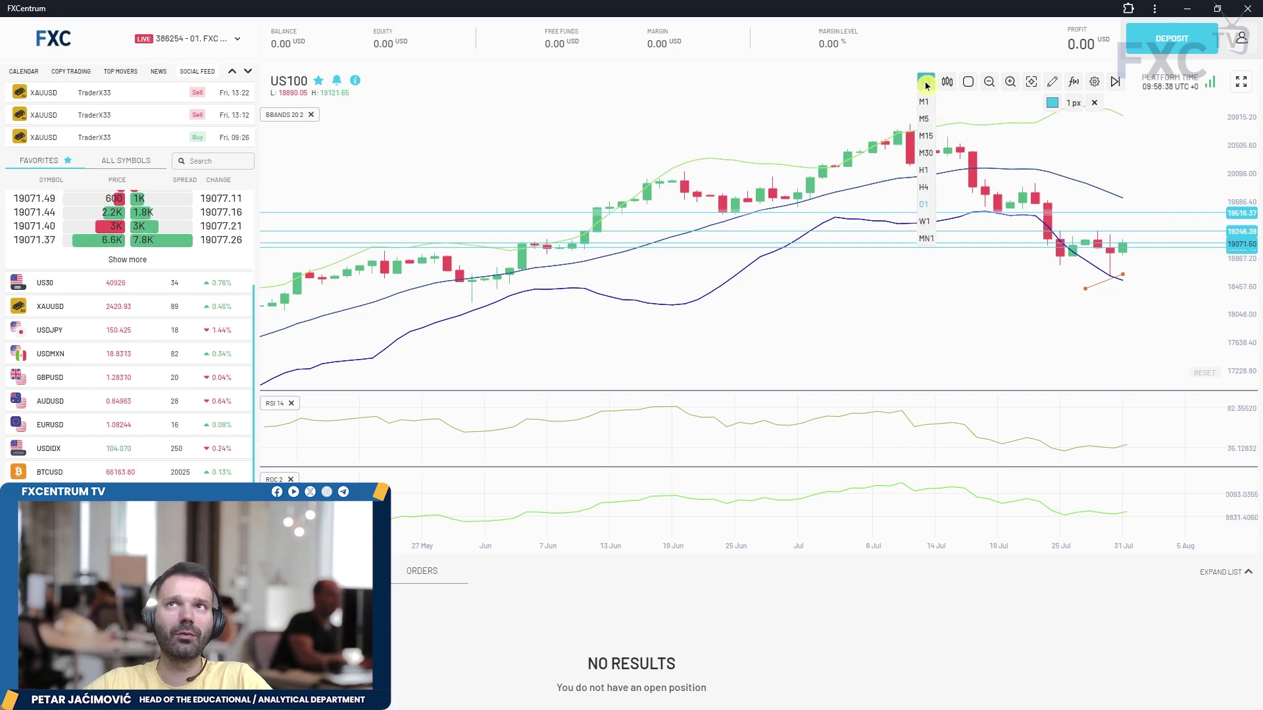
{"action": "left_click", "coordinate": [936, 182]}
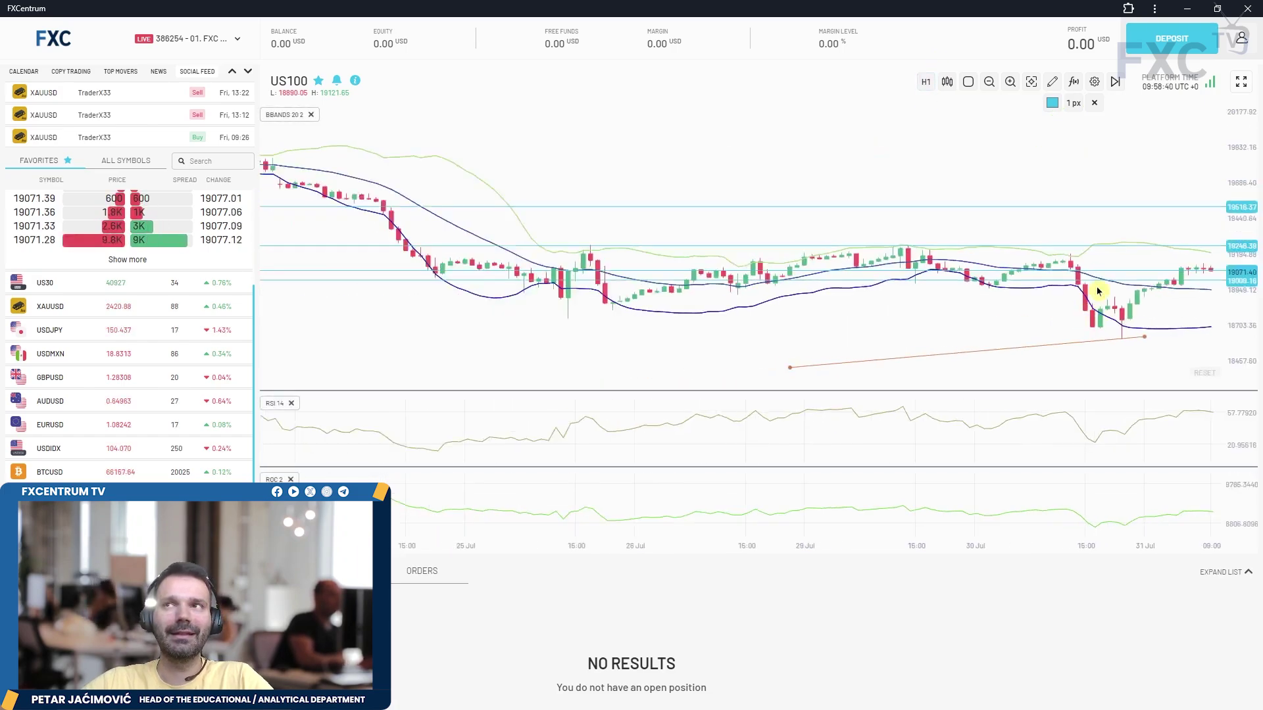
{"action": "scroll", "coordinate": [1180, 258], "scroll_direction": "up", "scroll_amount": 2}
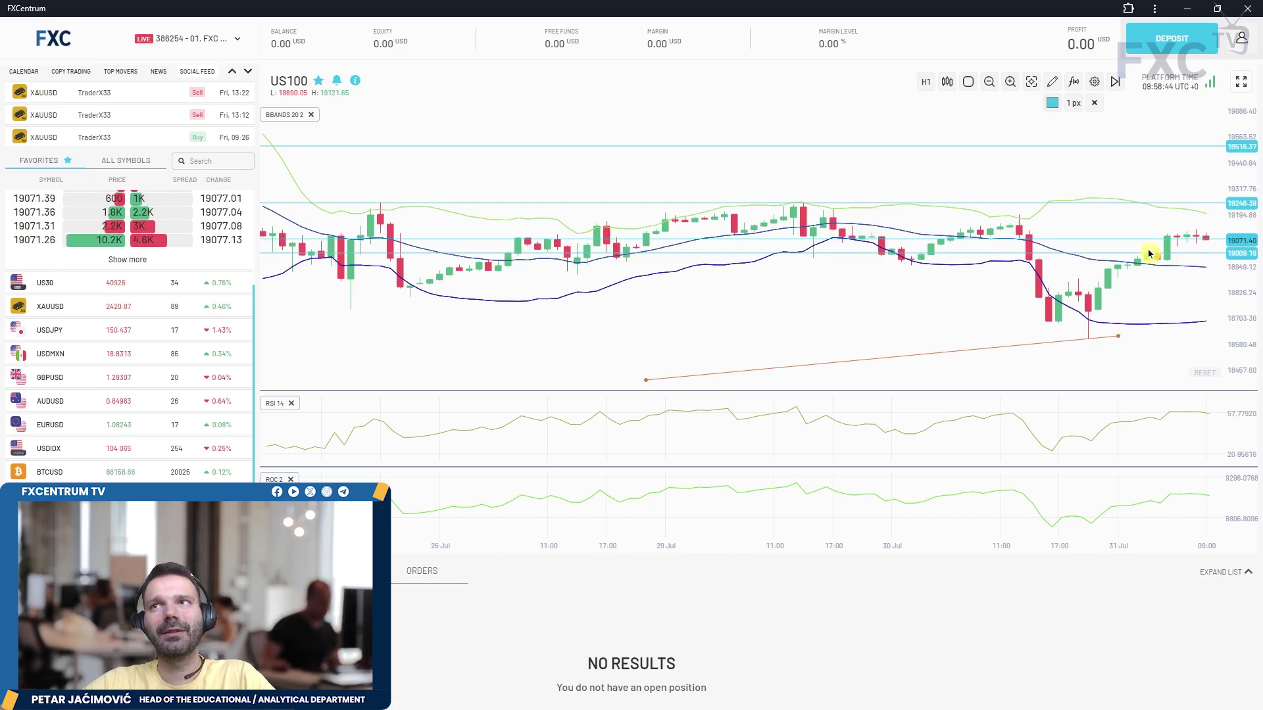
{"action": "left_click", "coordinate": [925, 82]}
{"action": "left_click", "coordinate": [923, 204]}
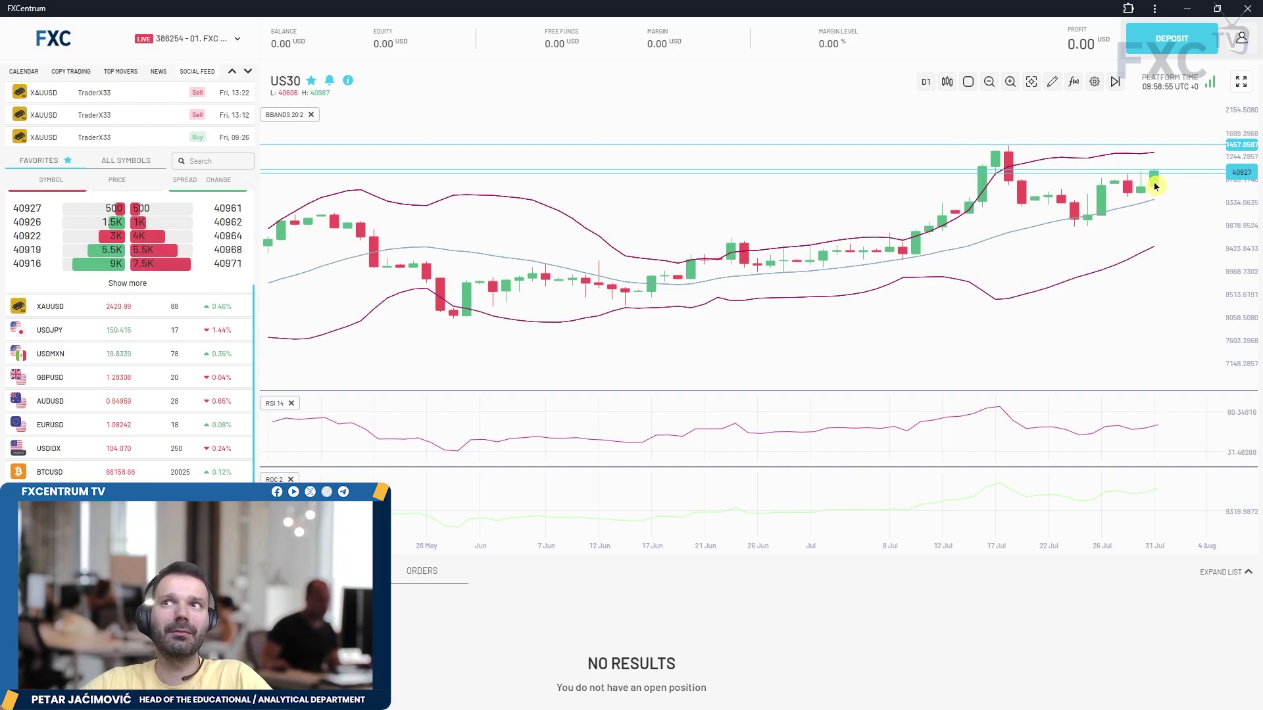
Place a horizontal level on the US30 chart and raise it to the recent highs
{"action": "left_click", "coordinate": [1179, 146]}
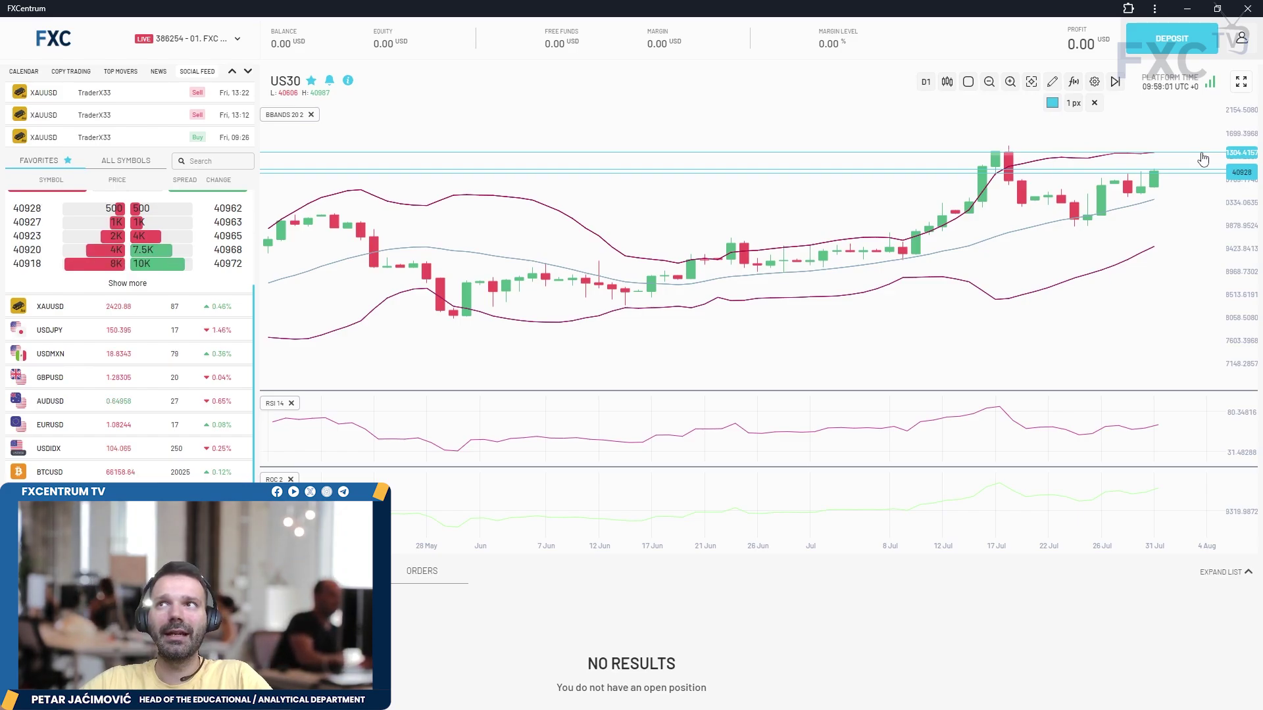
{"action": "left_click_drag", "start_coordinate": [1203, 159], "coordinate": [1199, 149]}
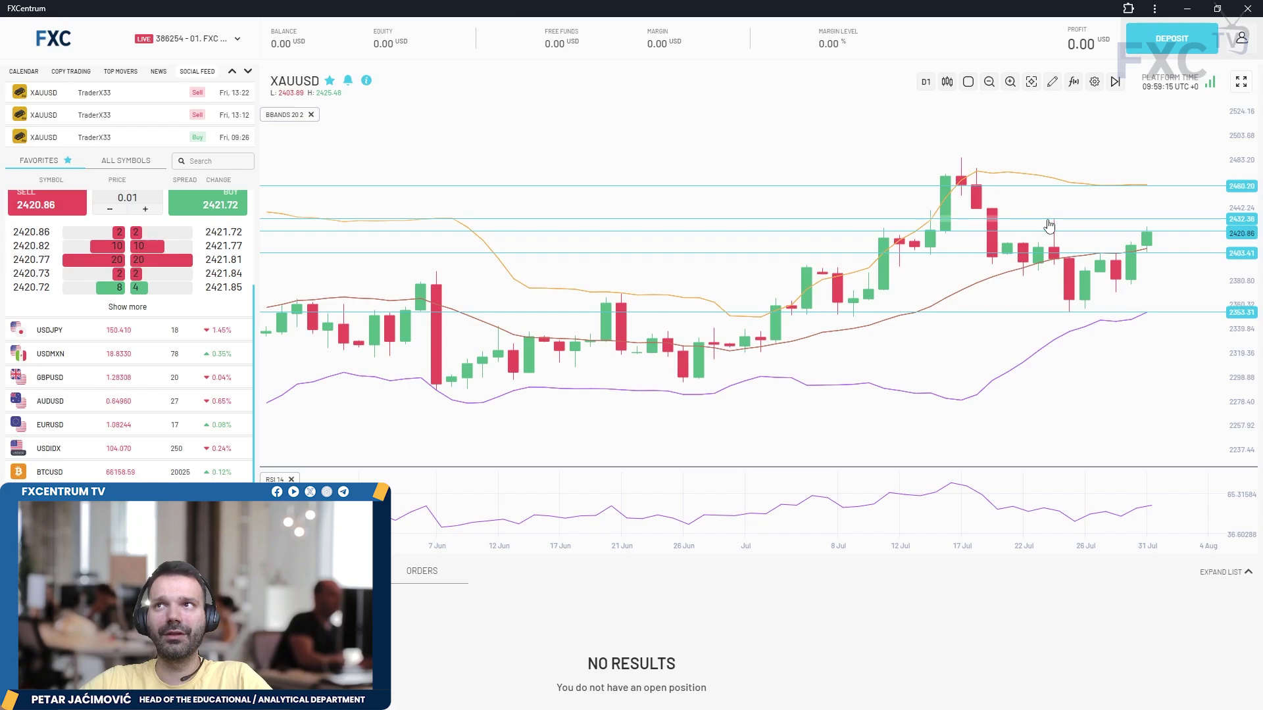
{"action": "left_click", "coordinate": [926, 82]}
{"action": "left_click", "coordinate": [930, 170]}
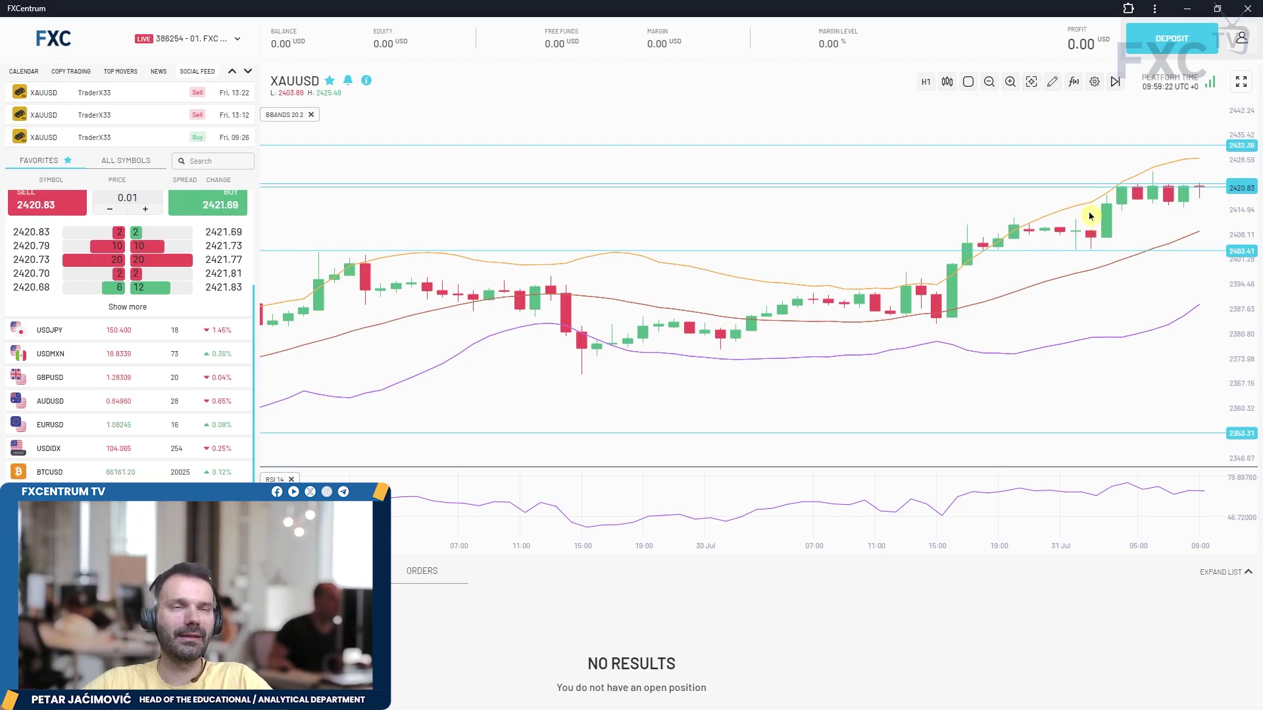
{"action": "left_click", "coordinate": [925, 82]}
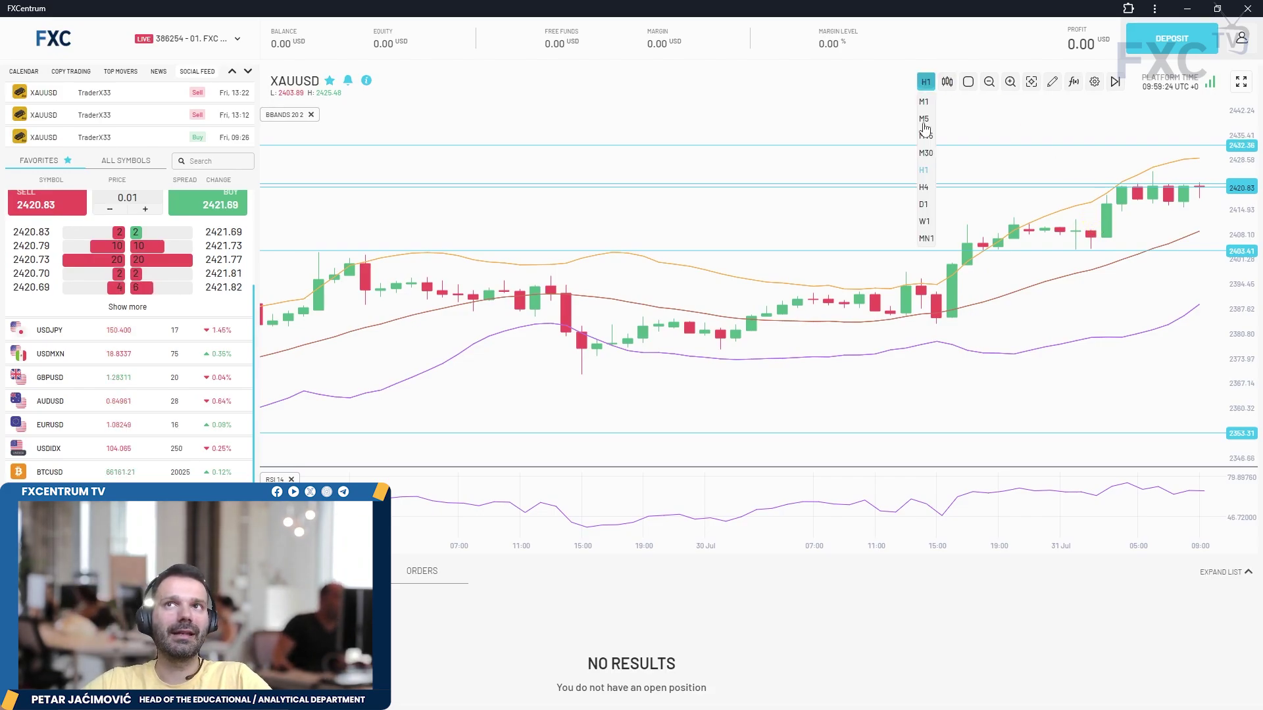
{"action": "left_click", "coordinate": [932, 205]}
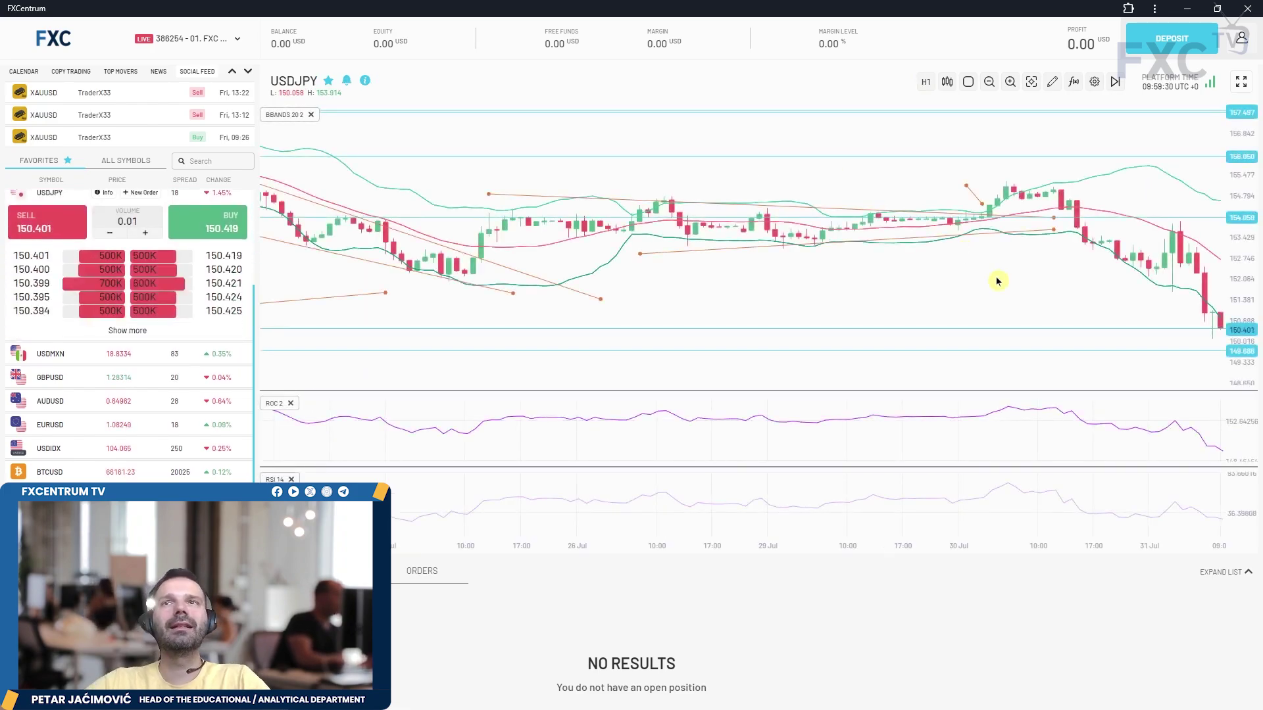
Scroll the USDJPY chart and switch it to daily candles
{"action": "scroll", "coordinate": [986, 257], "scroll_direction": "right", "scroll_amount": 3}
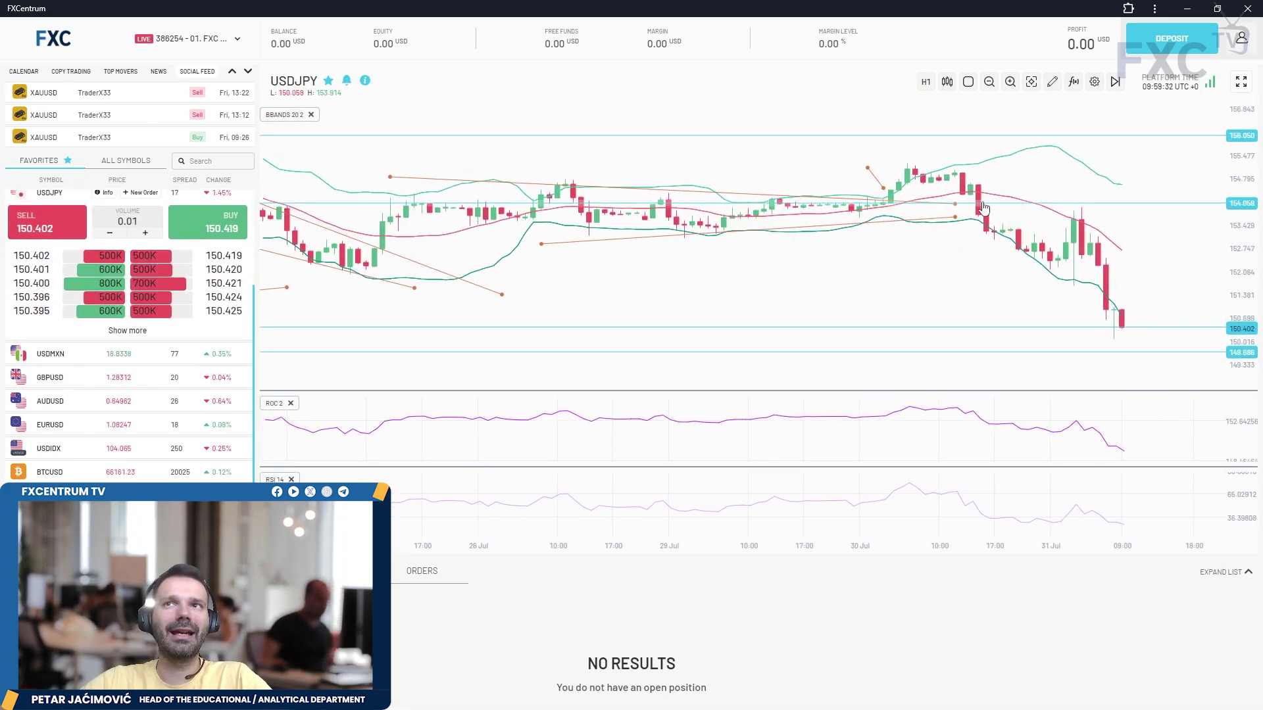
{"action": "scroll", "coordinate": [940, 204], "scroll_direction": "up", "scroll_amount": 2}
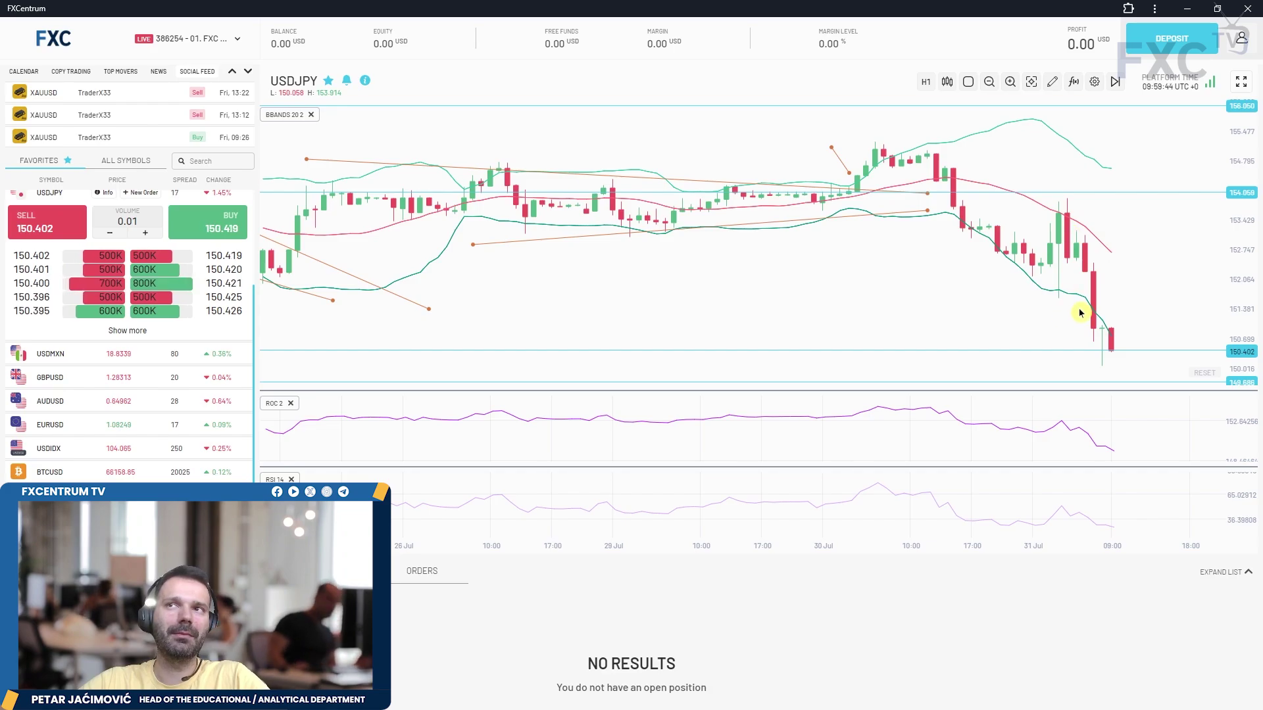
{"action": "left_click", "coordinate": [926, 83]}
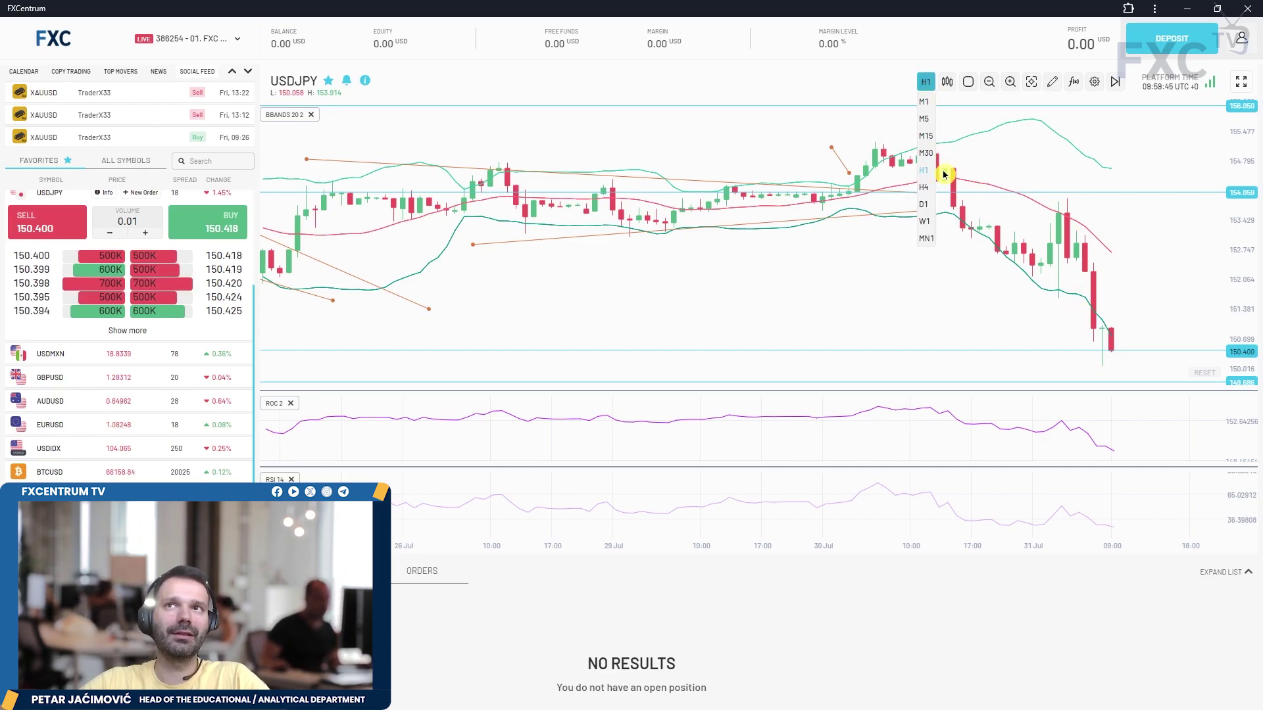
{"action": "left_click", "coordinate": [920, 210]}
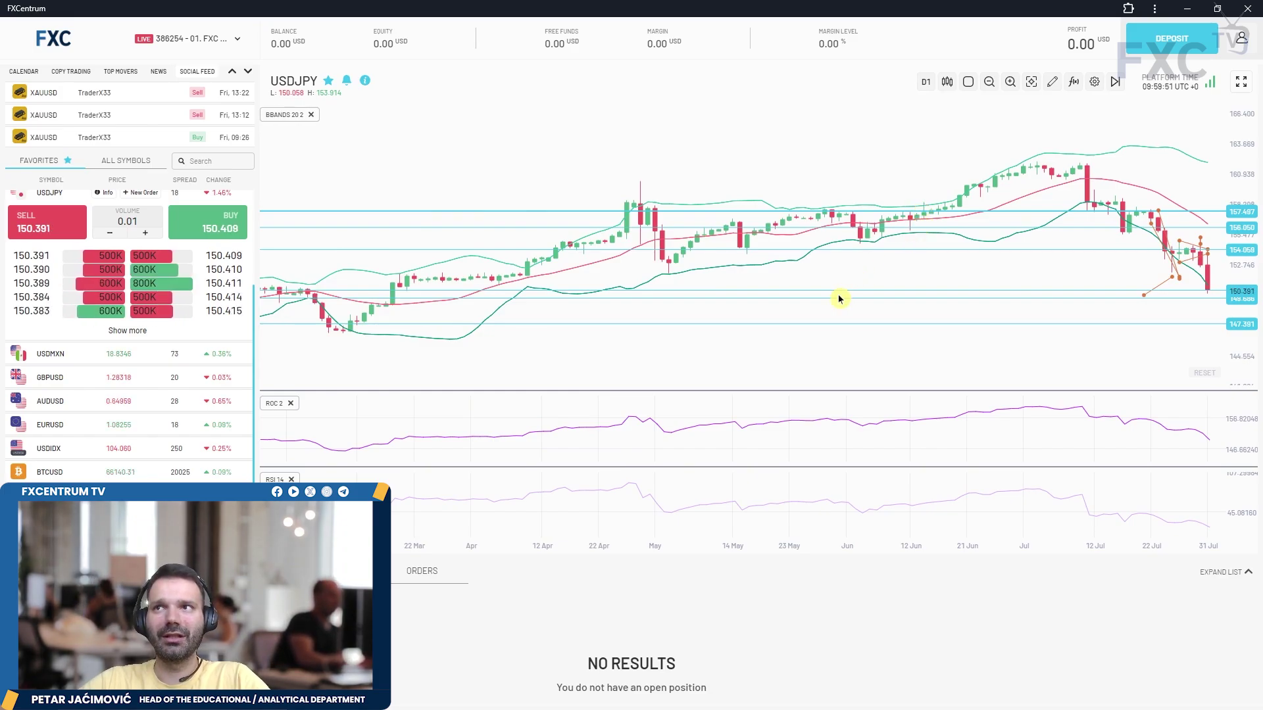
Check USDJPY on 4-hour candles, then on hourly candles
{"action": "scroll", "coordinate": [834, 292], "scroll_direction": "down", "scroll_amount": 1}
{"action": "scroll", "coordinate": [831, 291], "scroll_direction": "up", "scroll_amount": 1}
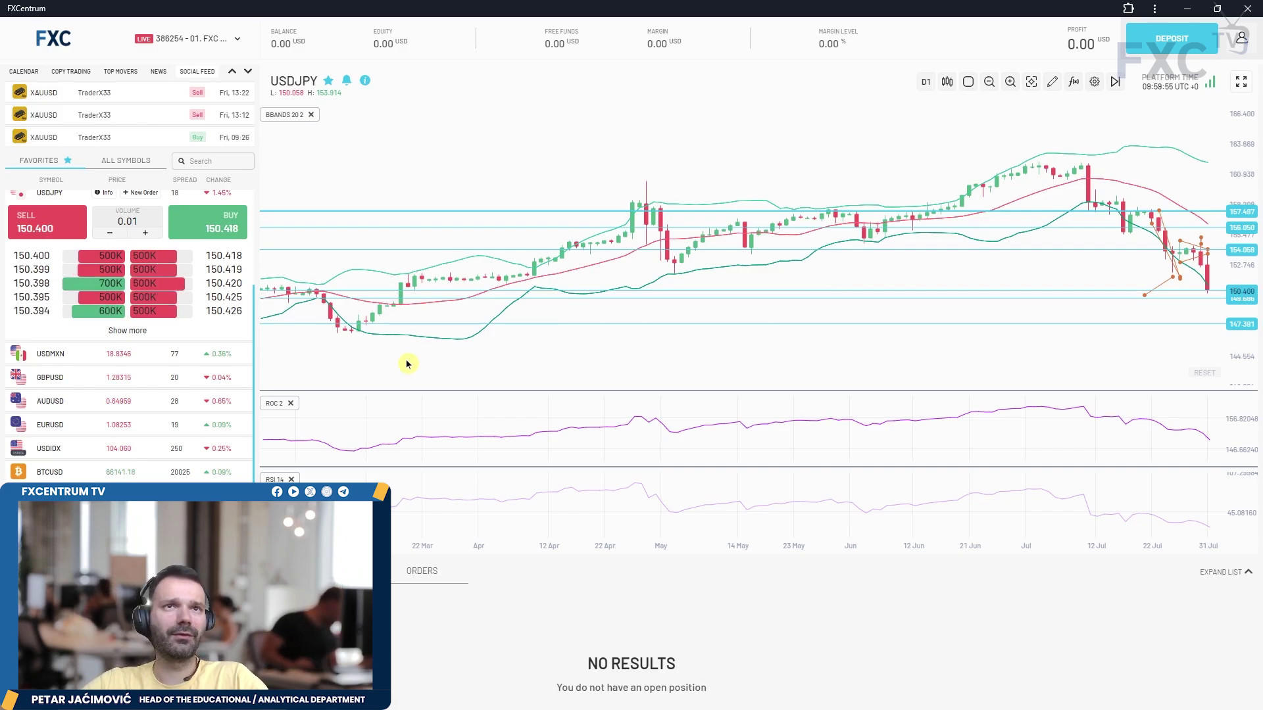
{"action": "left_click", "coordinate": [925, 81]}
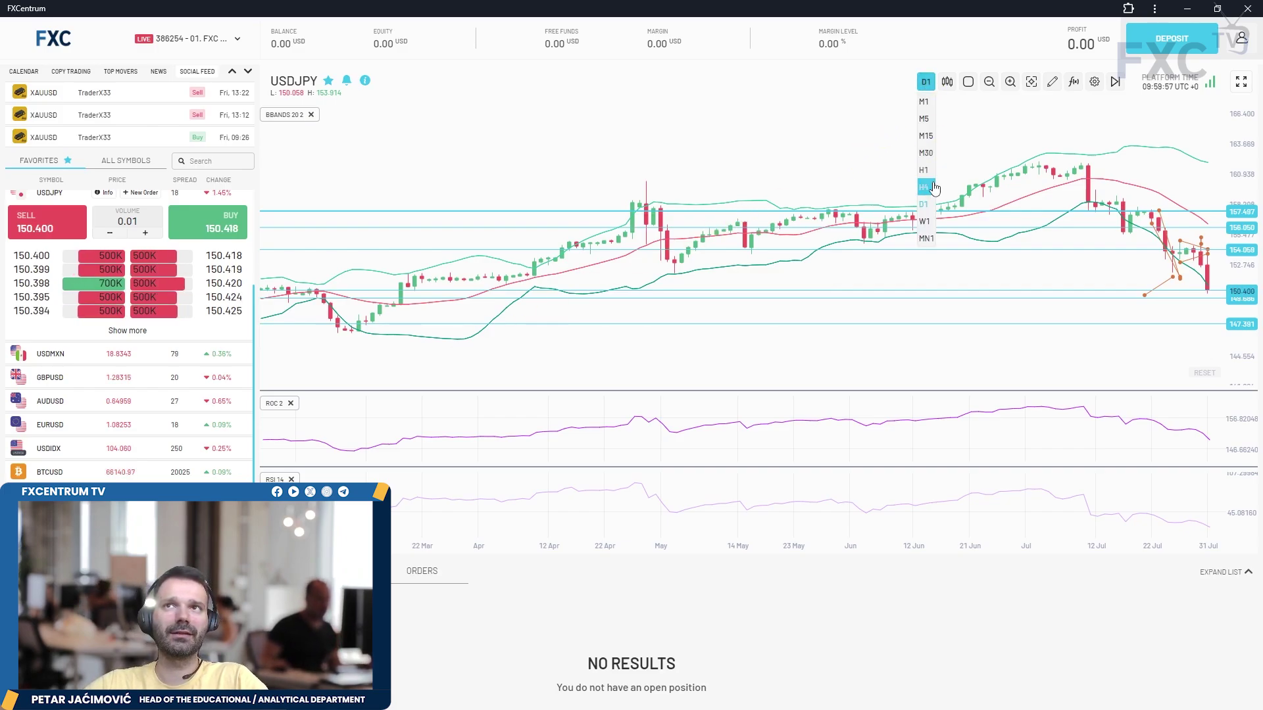
{"action": "left_click", "coordinate": [923, 187]}
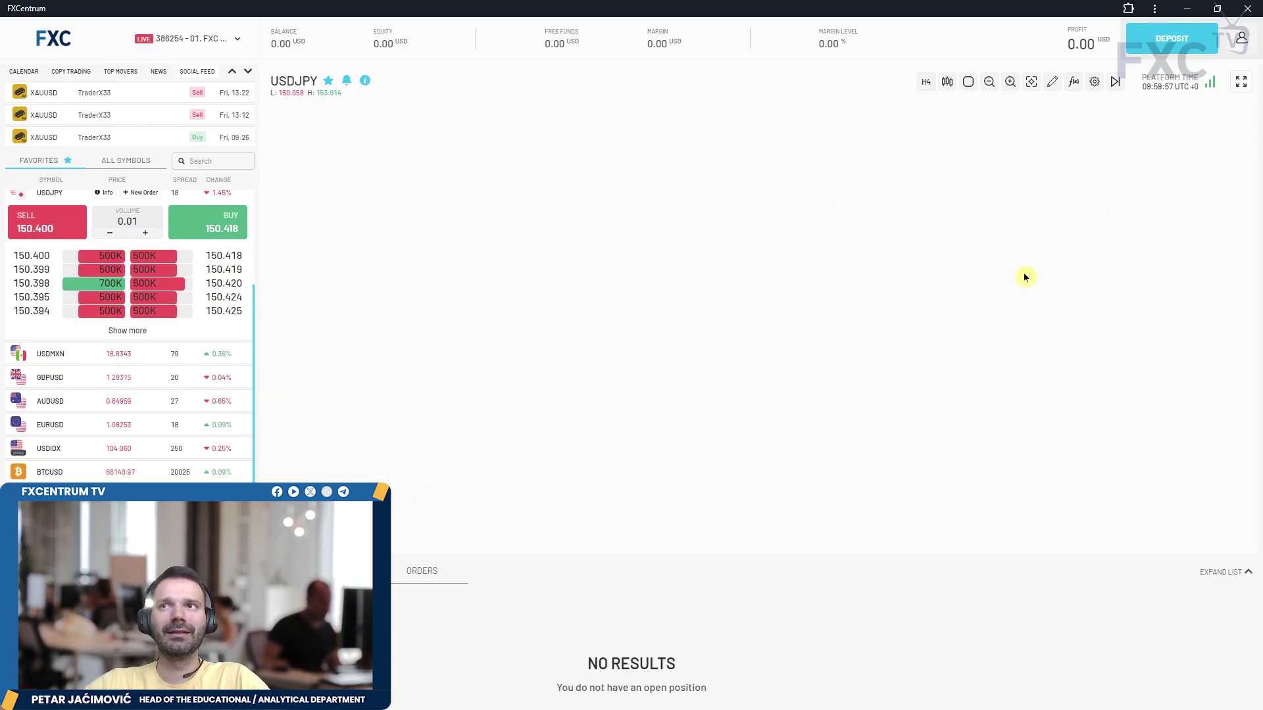
{"action": "left_click", "coordinate": [925, 82]}
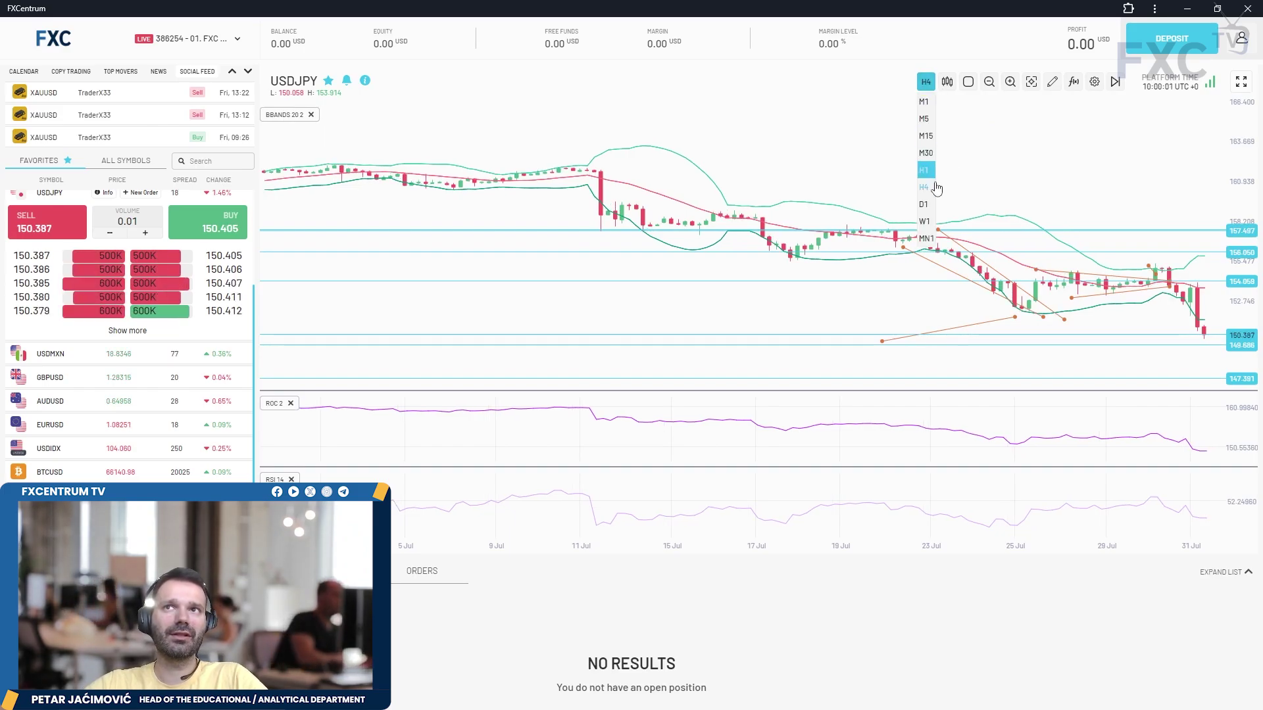
{"action": "left_click", "coordinate": [924, 172]}
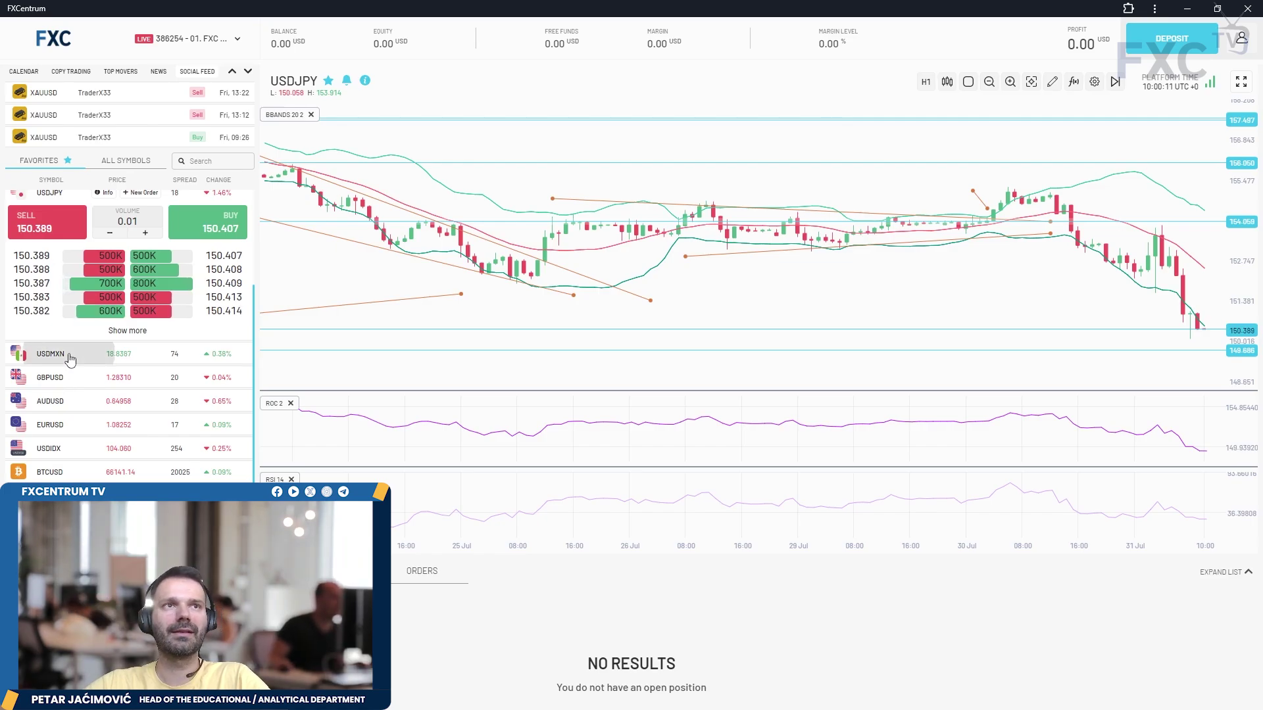
Switch USDMXN to daily candles, scroll back through June–July, then set it to hourly
{"action": "left_click", "coordinate": [926, 82]}
{"action": "left_click", "coordinate": [927, 203]}
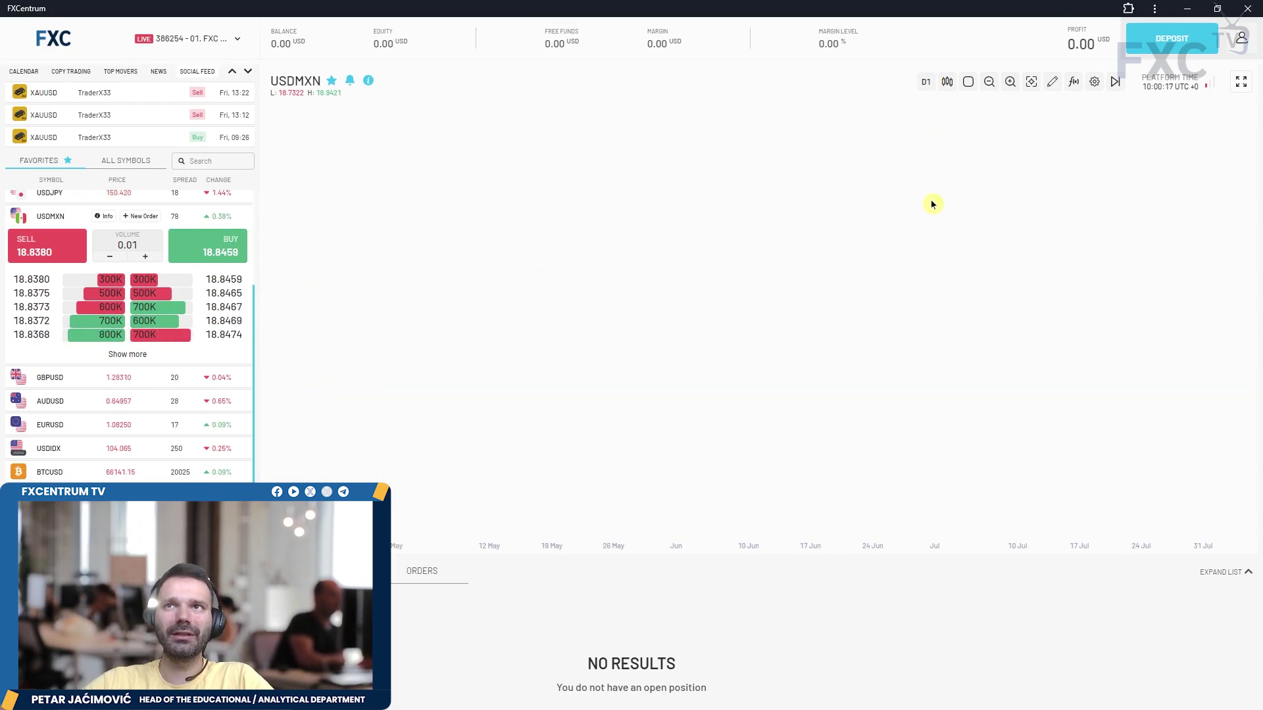
{"action": "scroll", "coordinate": [1030, 280], "scroll_direction": "up", "scroll_amount": 2}
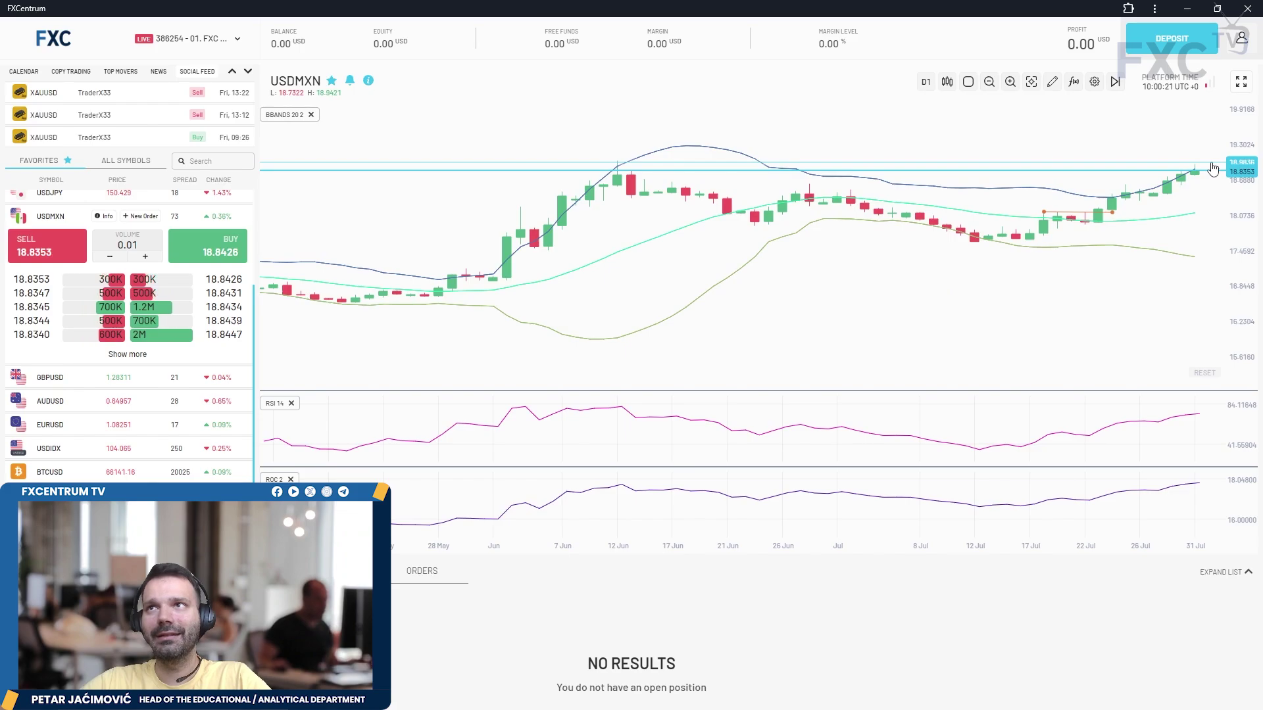
{"action": "scroll", "coordinate": [1157, 234], "scroll_direction": "up", "scroll_amount": 1}
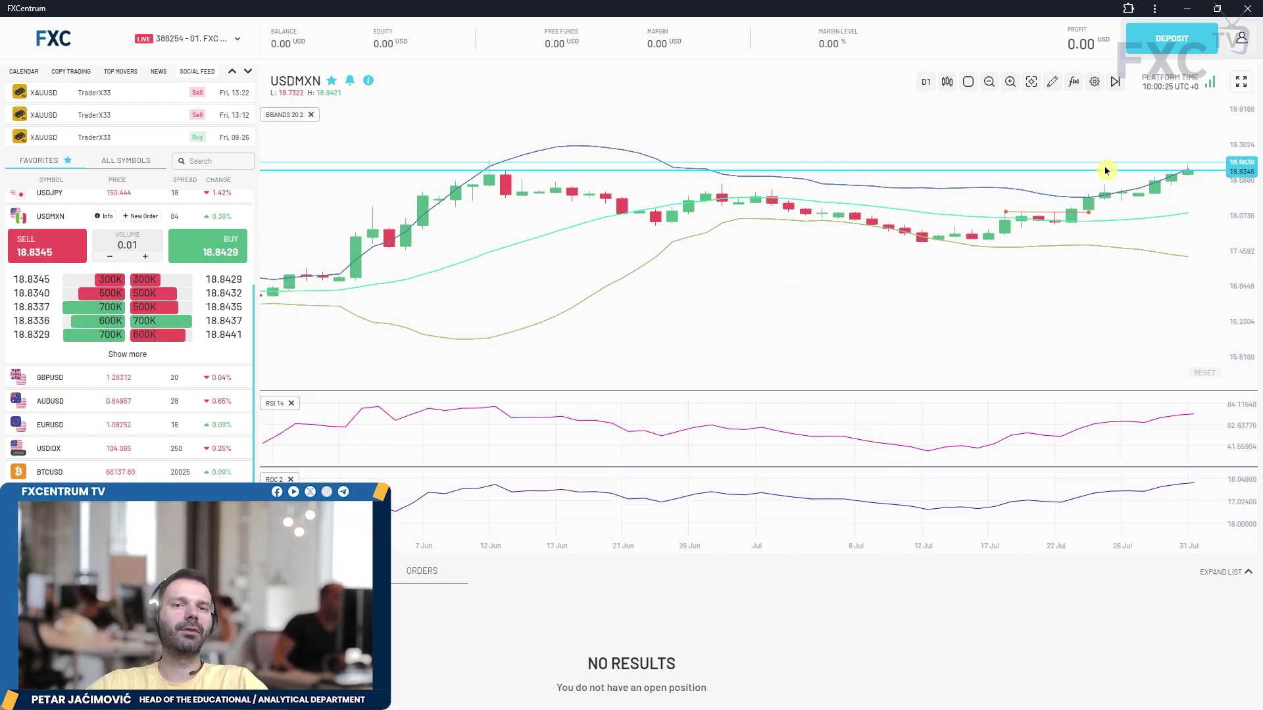
{"action": "left_click", "coordinate": [924, 87]}
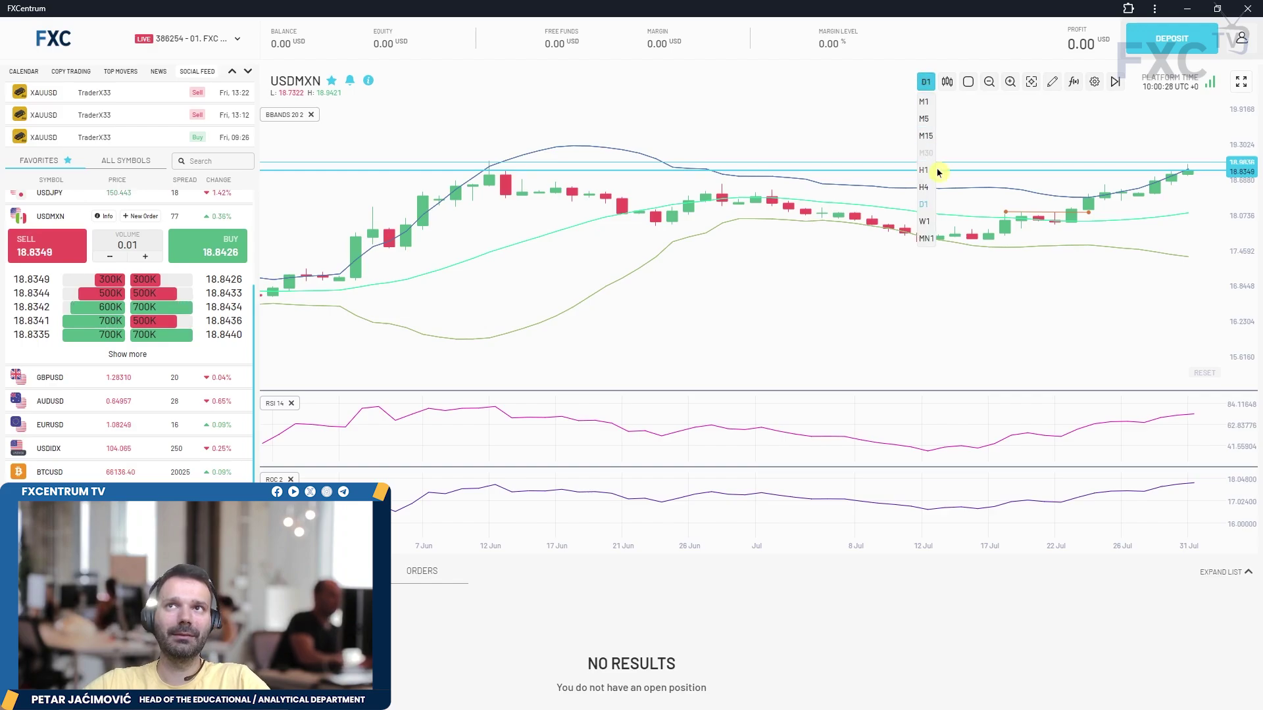
{"action": "left_click", "coordinate": [930, 169]}
{"action": "left_click", "coordinate": [924, 80]}
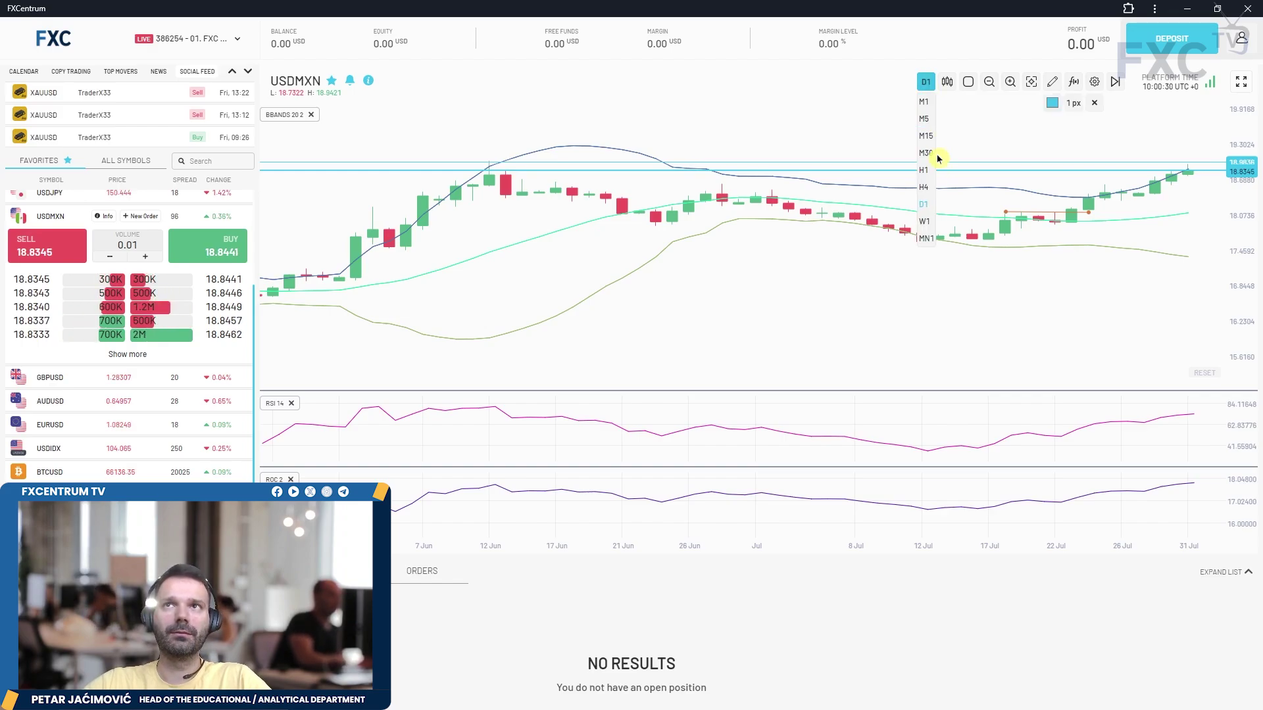
{"action": "left_click", "coordinate": [924, 174]}
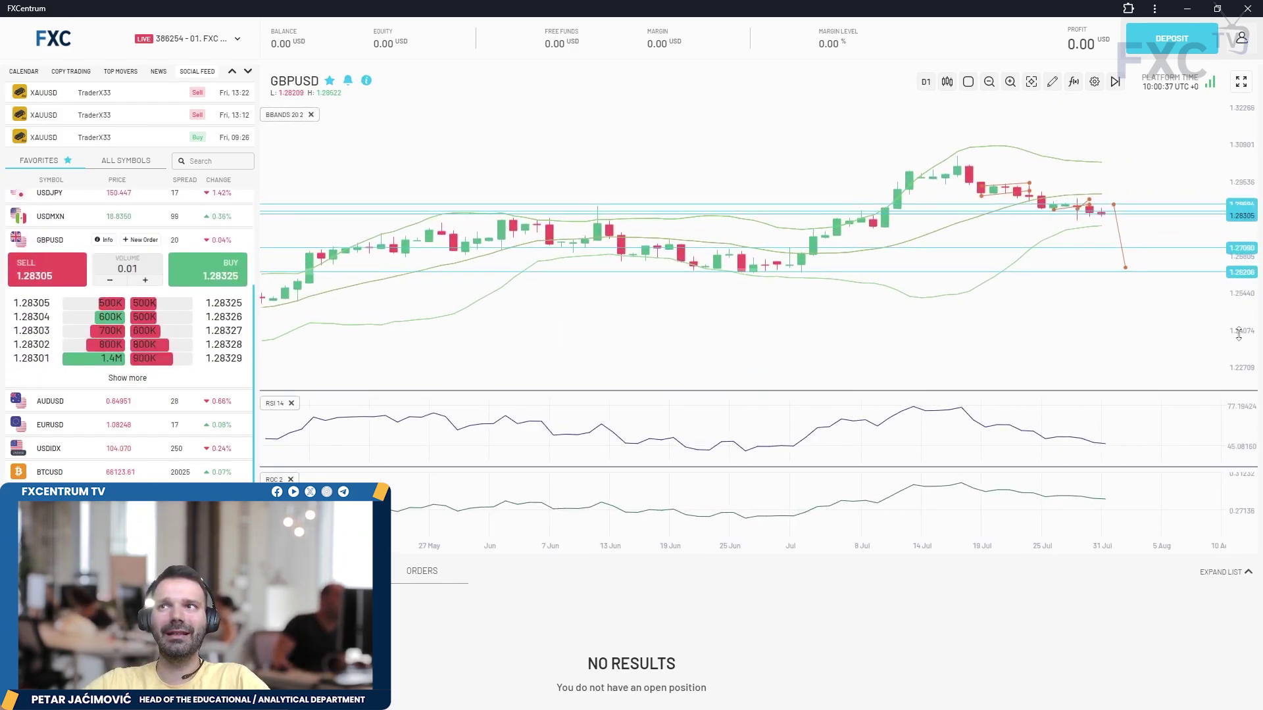
Stretch the GBPUSD price scale, view H1 candles, then return to D1 and zoom in
{"action": "left_click_drag", "start_coordinate": [1238, 333], "coordinate": [1238, 276]}
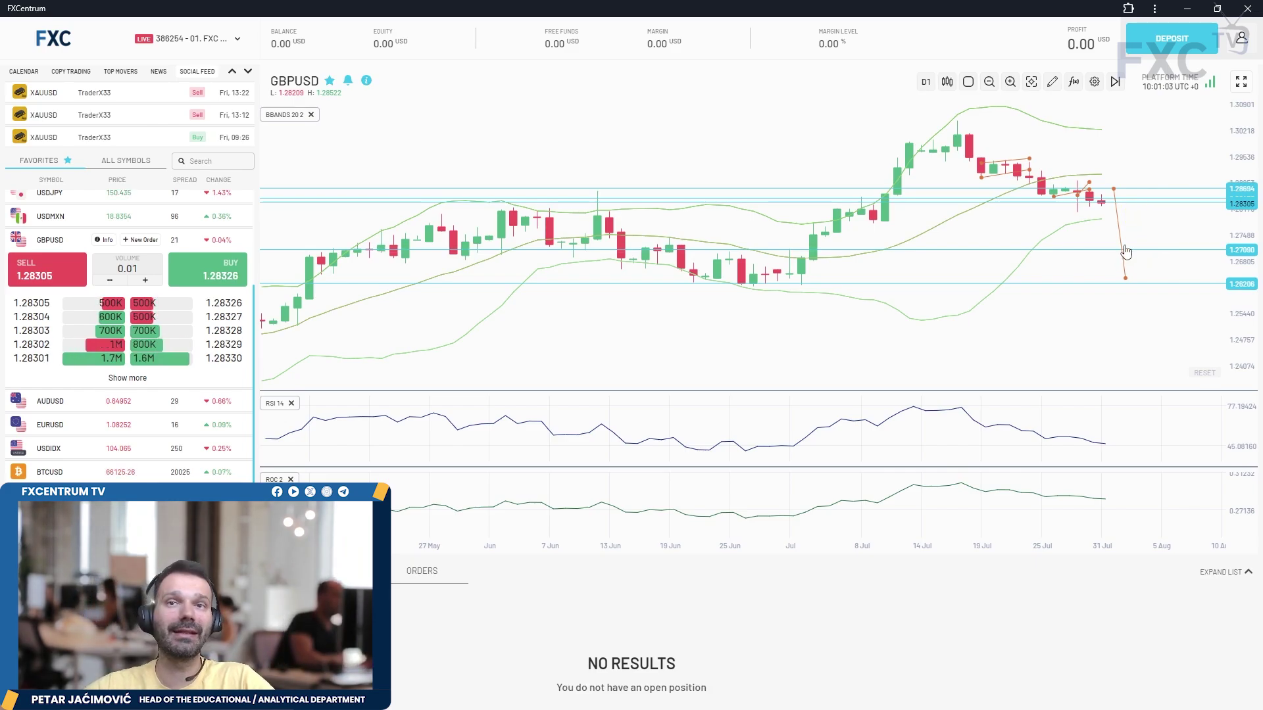
{"action": "left_click", "coordinate": [926, 81]}
{"action": "left_click", "coordinate": [930, 177]}
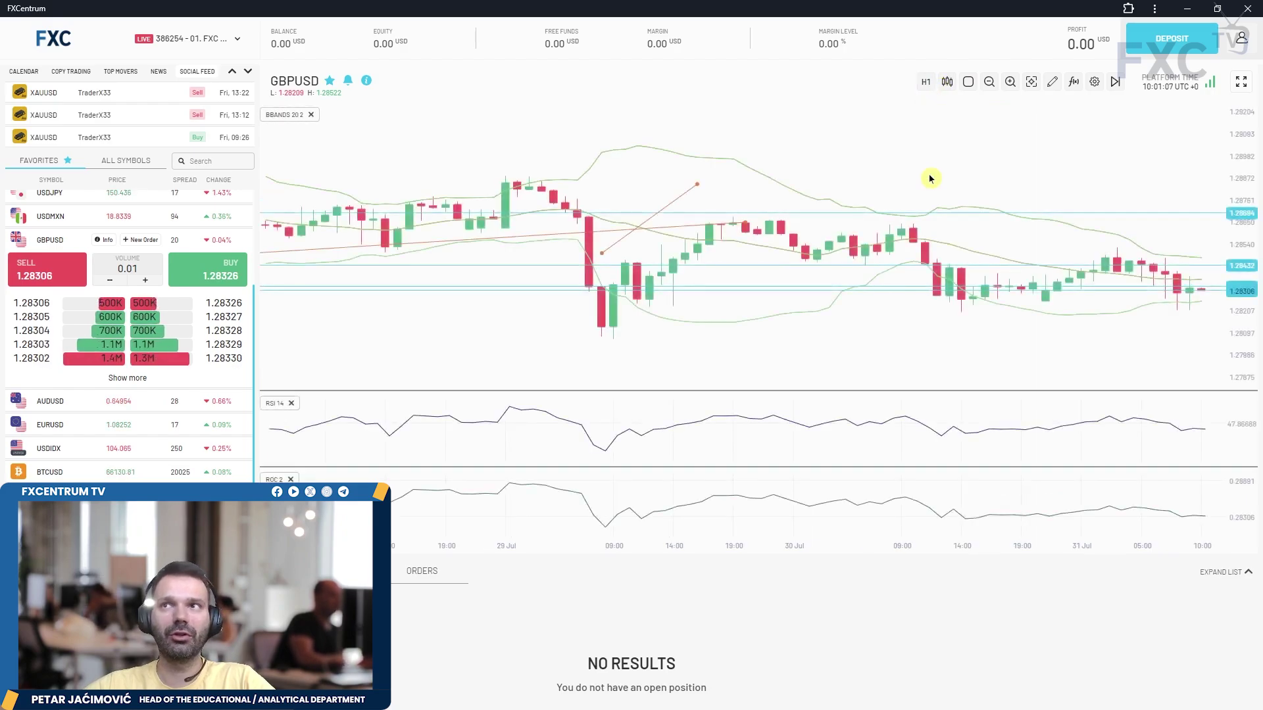
{"action": "left_click", "coordinate": [926, 82]}
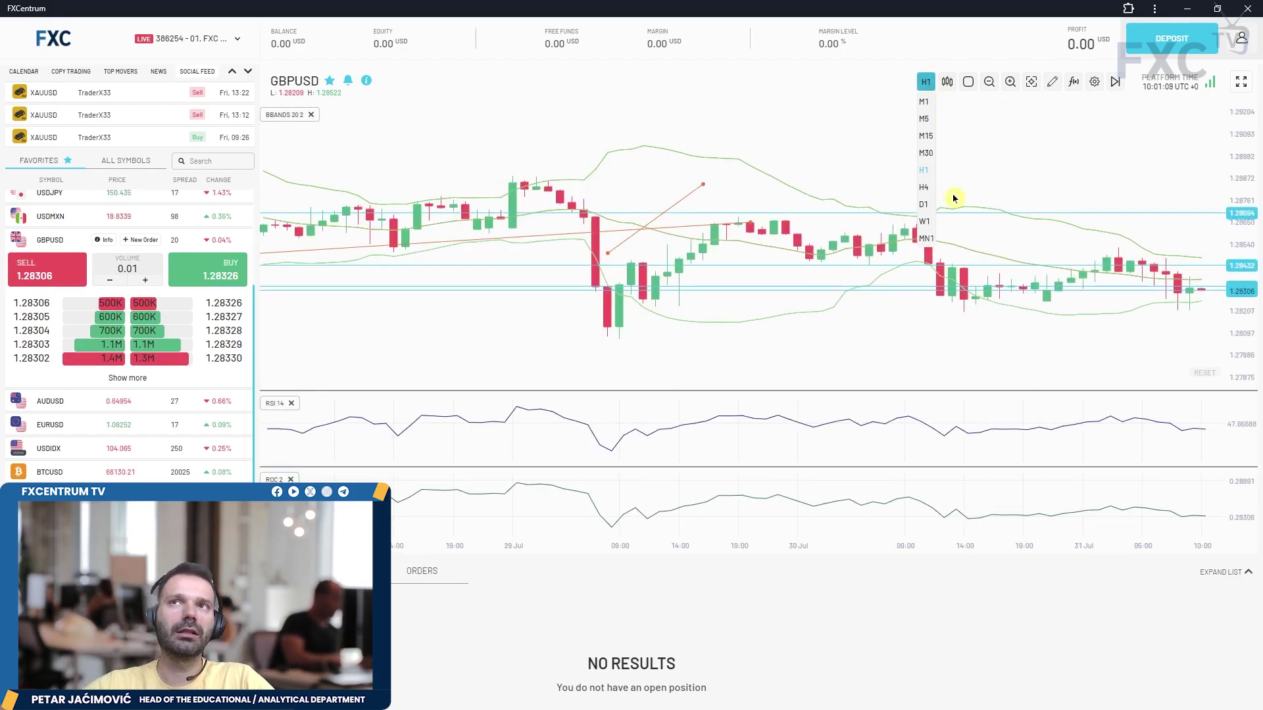
{"action": "left_click", "coordinate": [924, 204]}
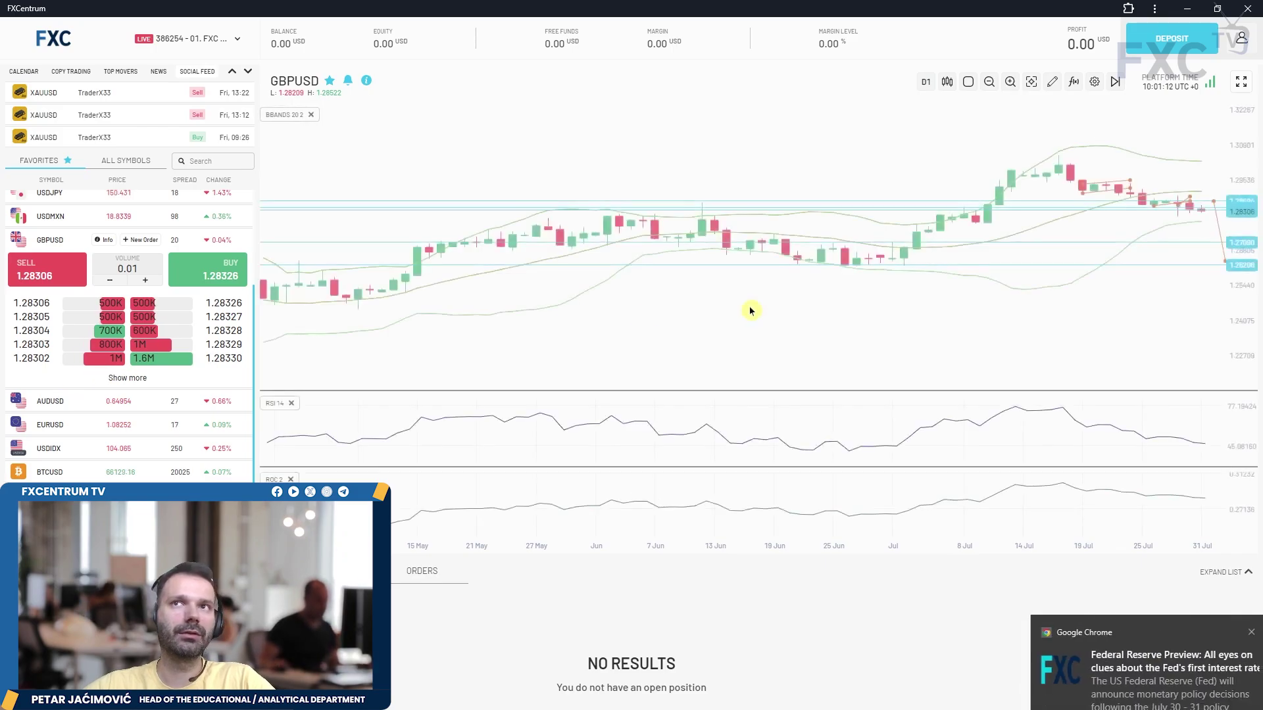
{"action": "scroll", "coordinate": [755, 309], "scroll_direction": "up", "scroll_amount": 3}
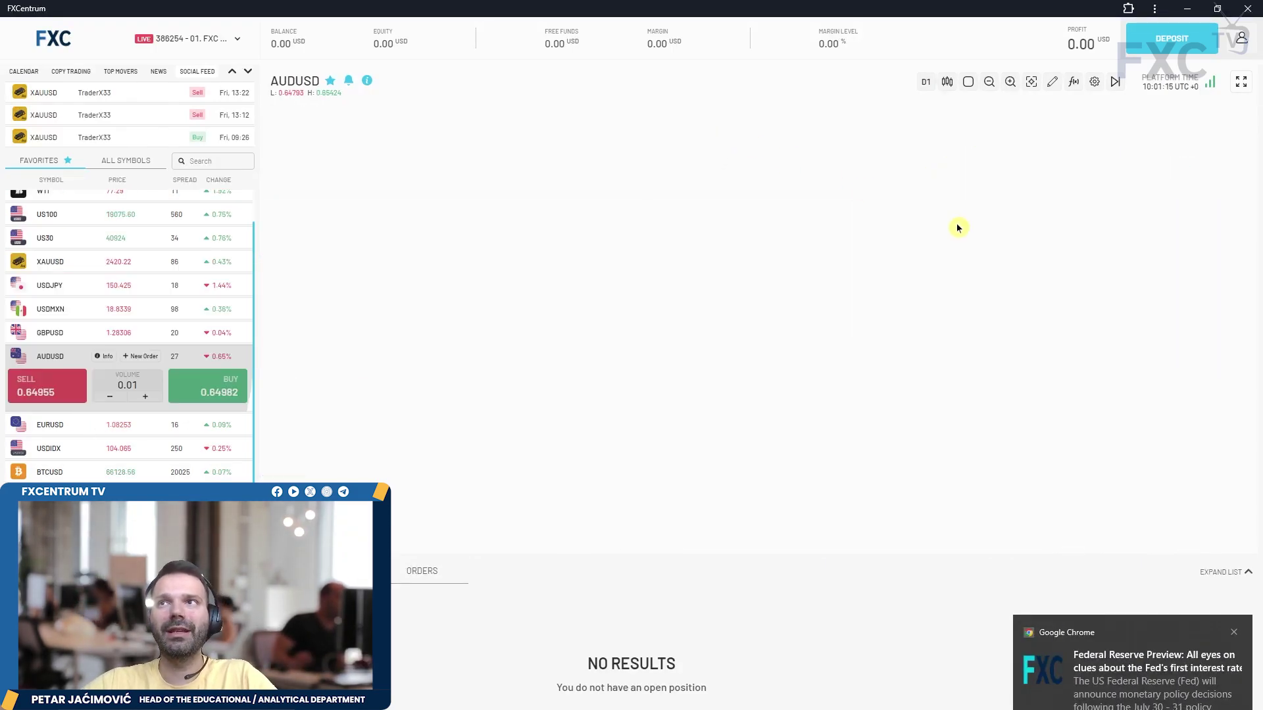
Zoom the AUDUSD daily chart, then switch to the EURUSD daily chart near 1.0825
{"action": "scroll", "coordinate": [1052, 236], "scroll_direction": "down", "scroll_amount": 3}
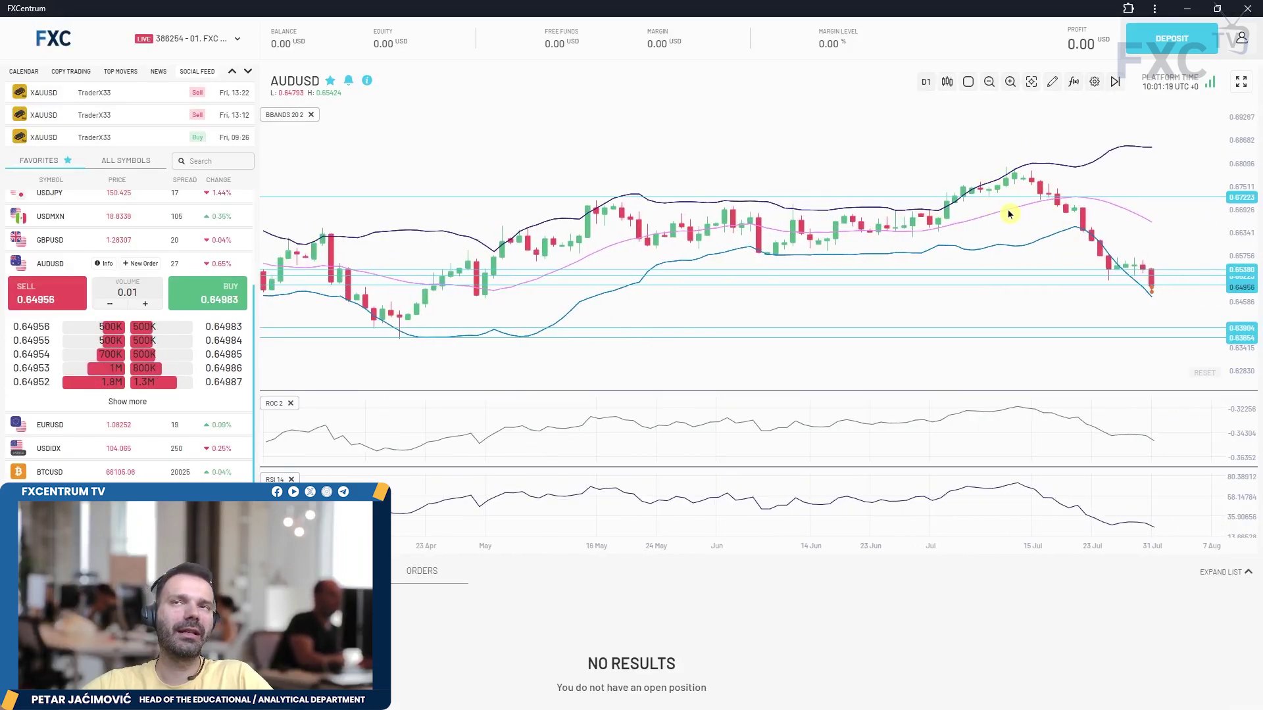
{"action": "left_click", "coordinate": [998, 185]}
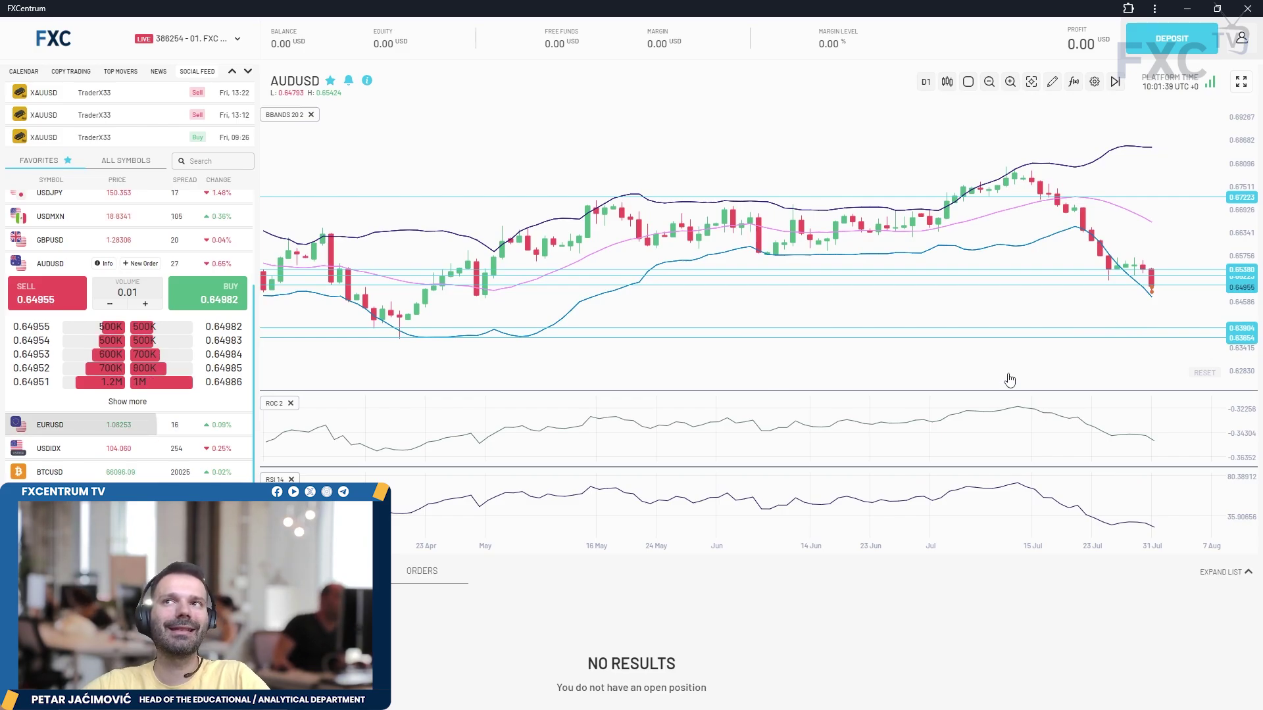
{"action": "left_click", "coordinate": [58, 425]}
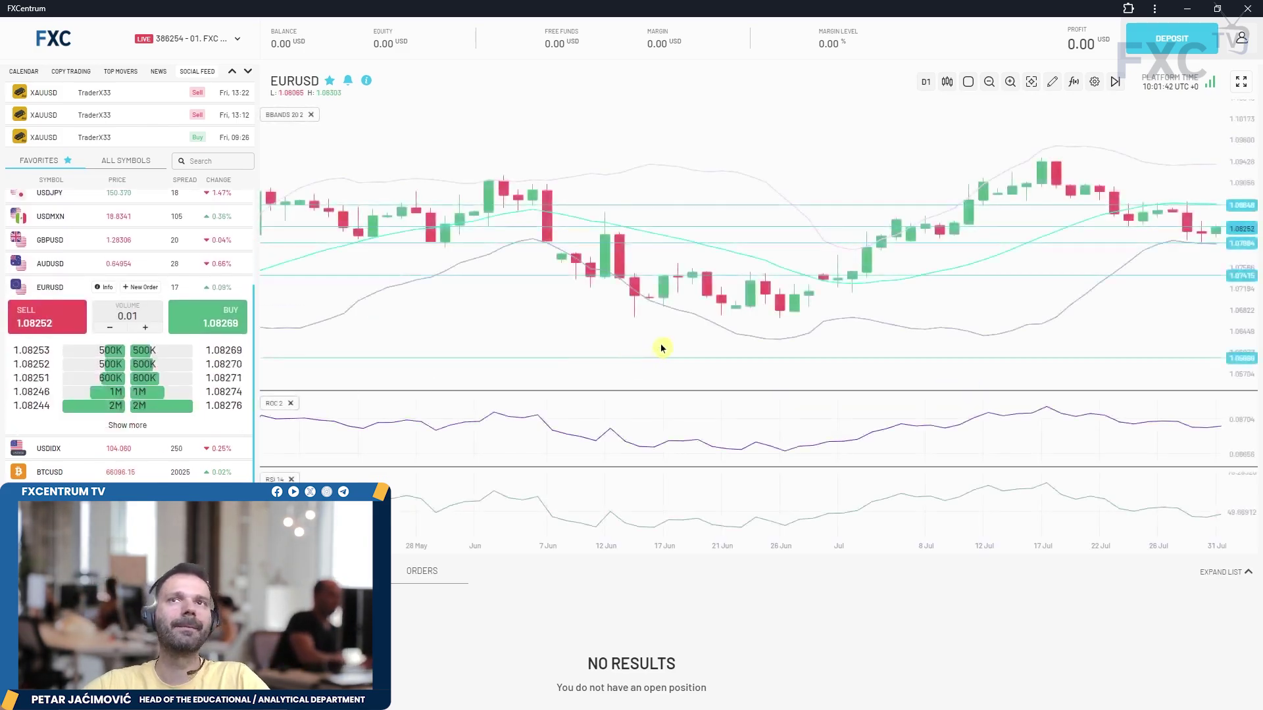
Drag the EURUSD price axis upward to stretch the candles vertically
{"action": "left_click_drag", "start_coordinate": [1240, 327], "coordinate": [1240, 249]}
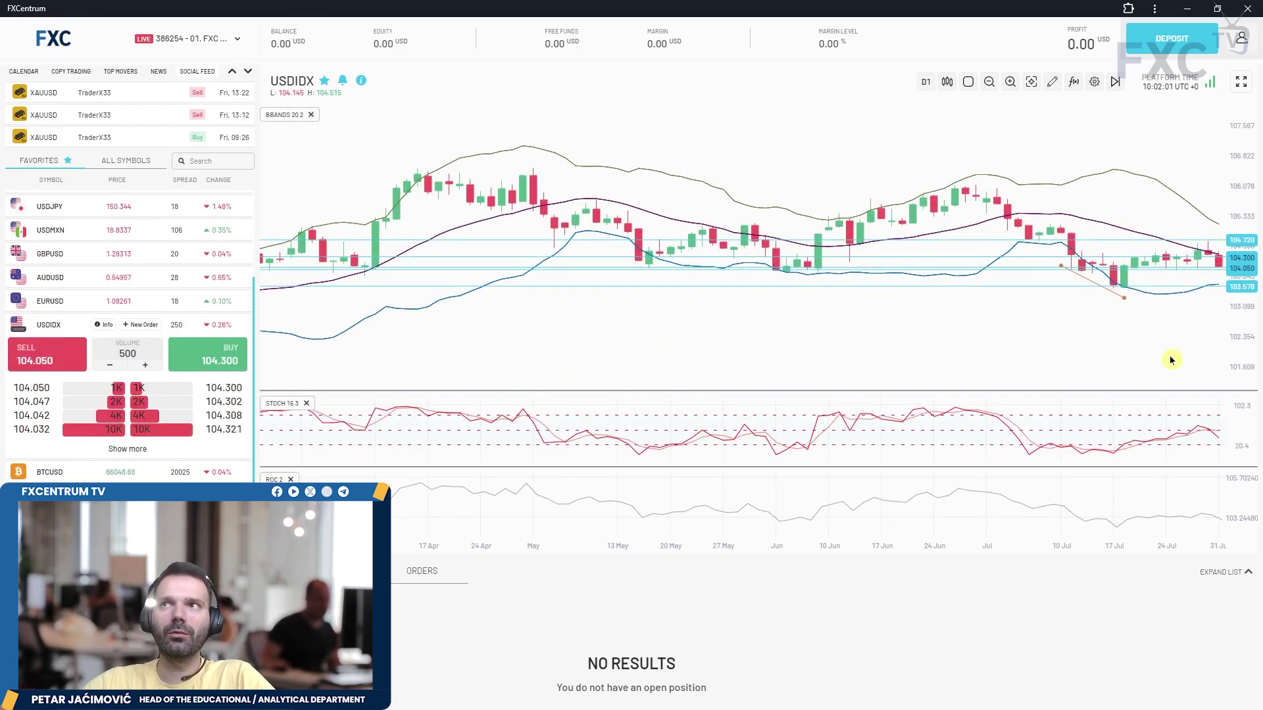
Rescale the USDIDX price axis, then bring up the BTCUSD daily chart near 66093
{"action": "left_click_drag", "start_coordinate": [1250, 346], "coordinate": [1127, 302]}
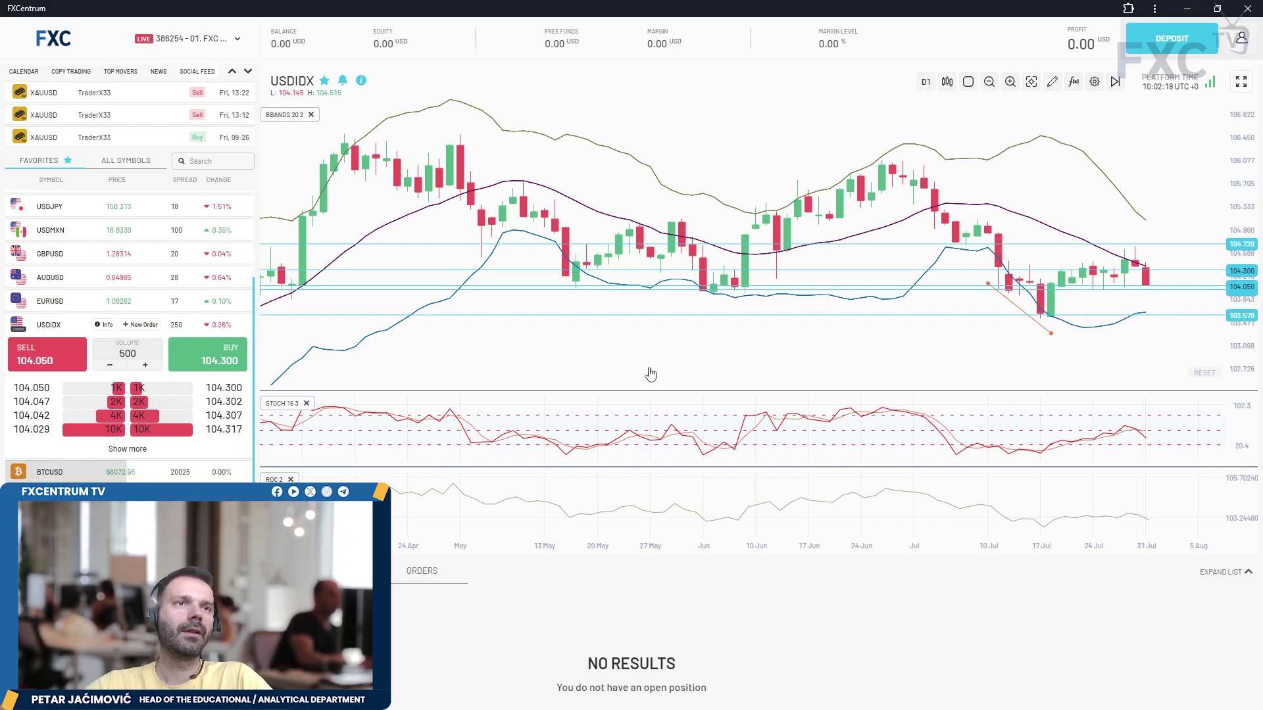
{"action": "left_click", "coordinate": [947, 200]}
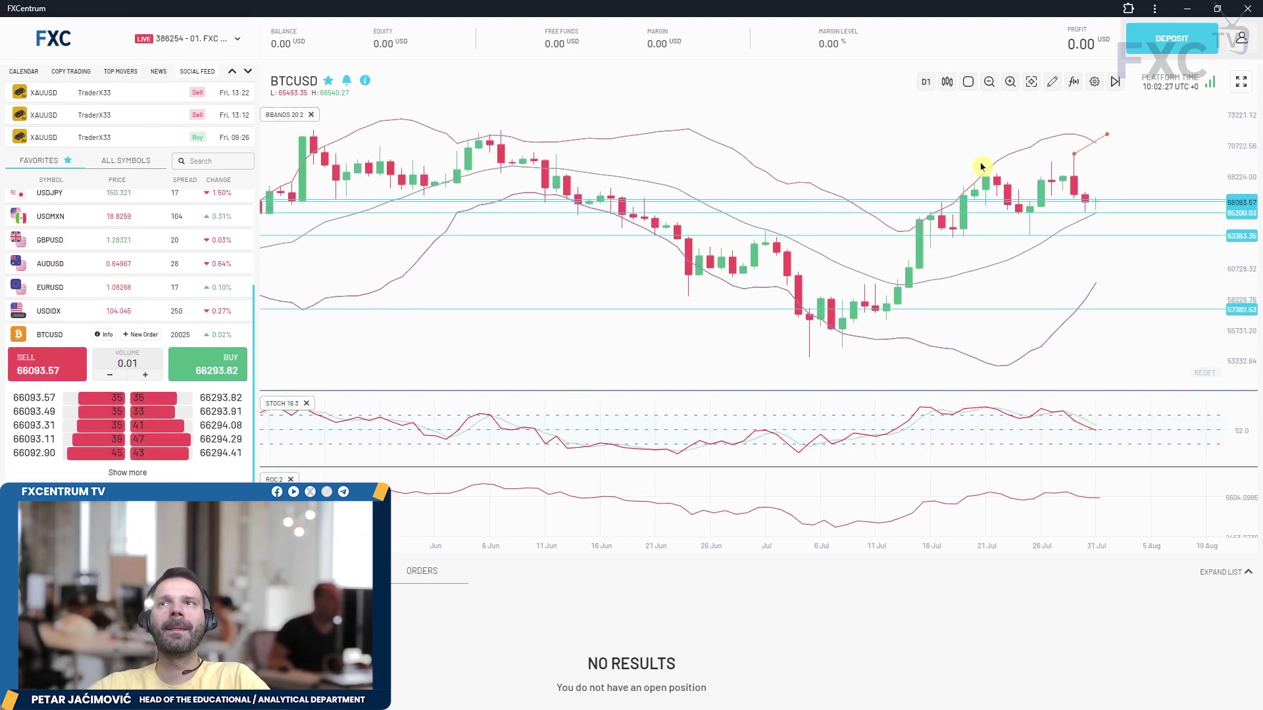
View BTCUSD on H1 candles, then return it to D1
{"action": "left_click", "coordinate": [926, 82]}
{"action": "left_click", "coordinate": [929, 184]}
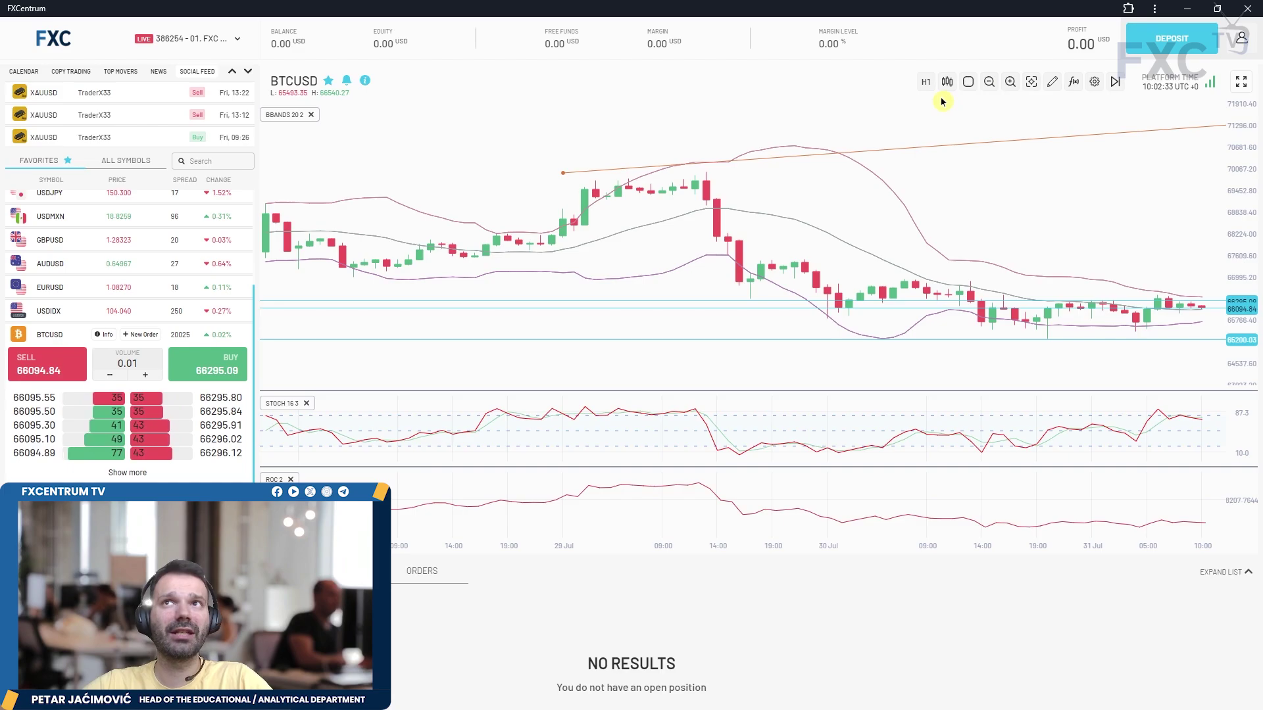
{"action": "left_click", "coordinate": [926, 81]}
{"action": "left_click", "coordinate": [950, 208]}
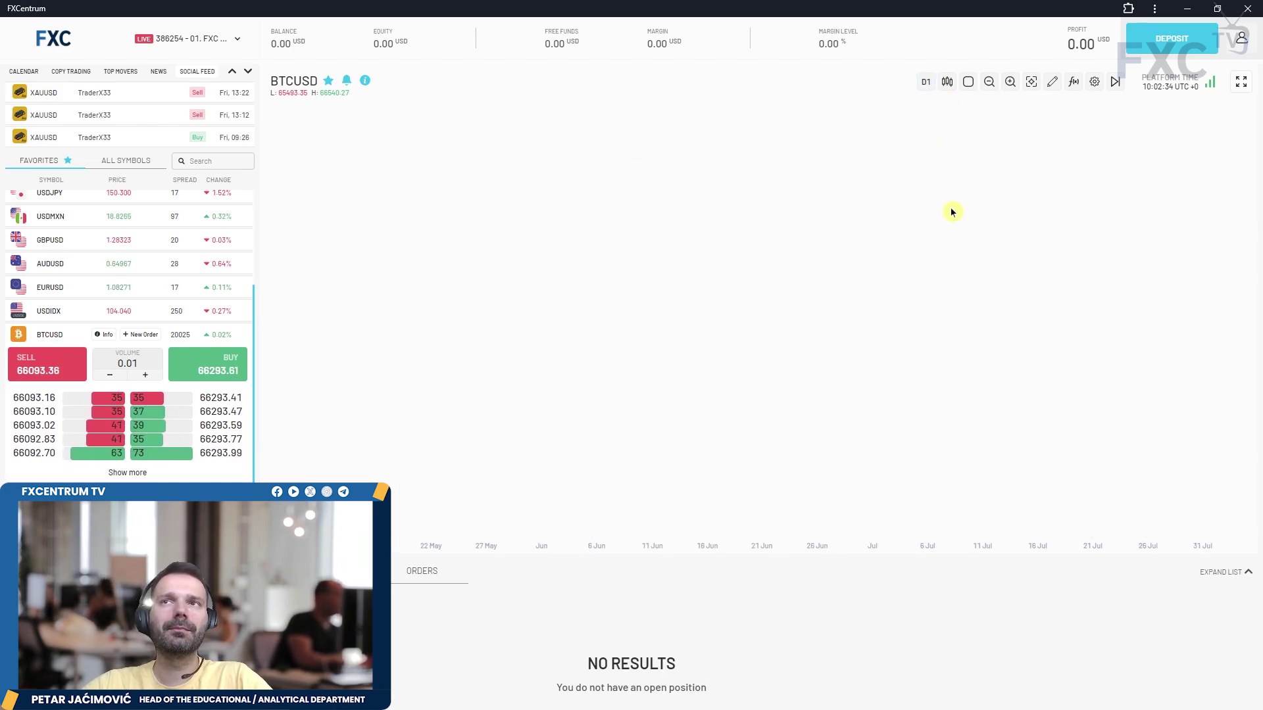
Select the 58251 level, zoom into recent weeks, and step down to ALUMINIUM
{"action": "left_click", "coordinate": [1090, 293]}
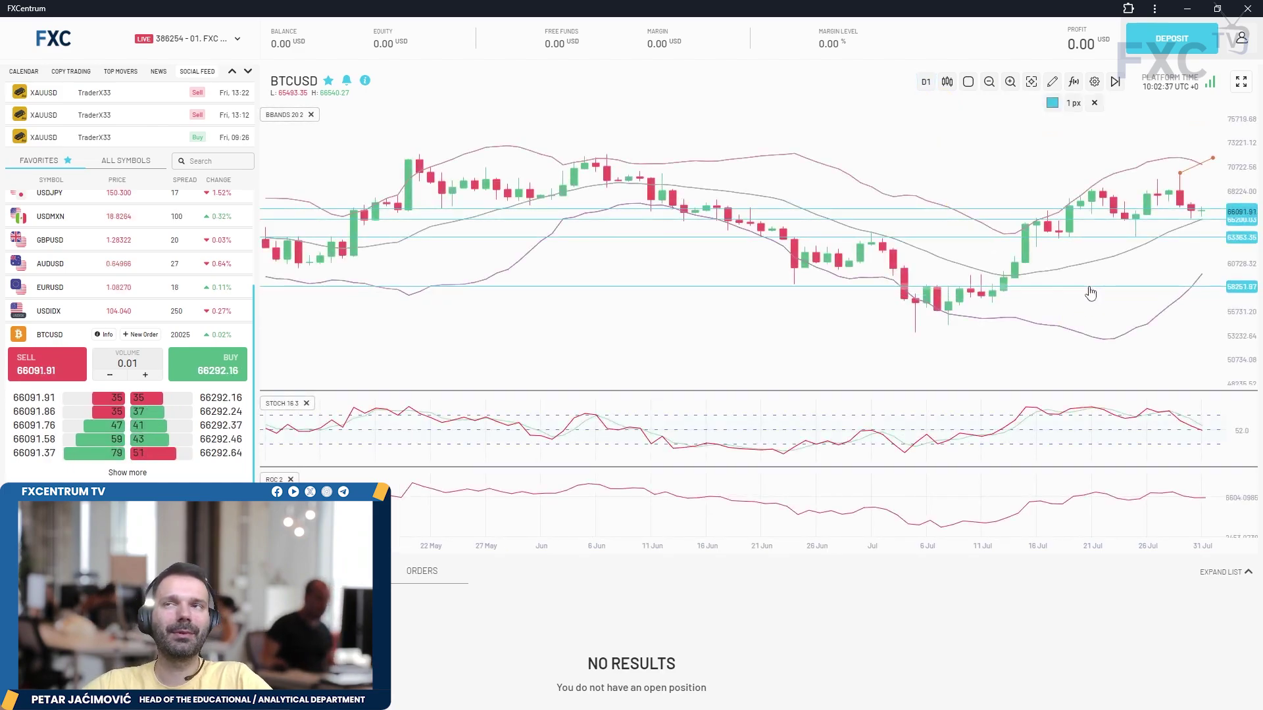
{"action": "scroll", "coordinate": [1090, 293], "scroll_direction": "up", "scroll_amount": 2}
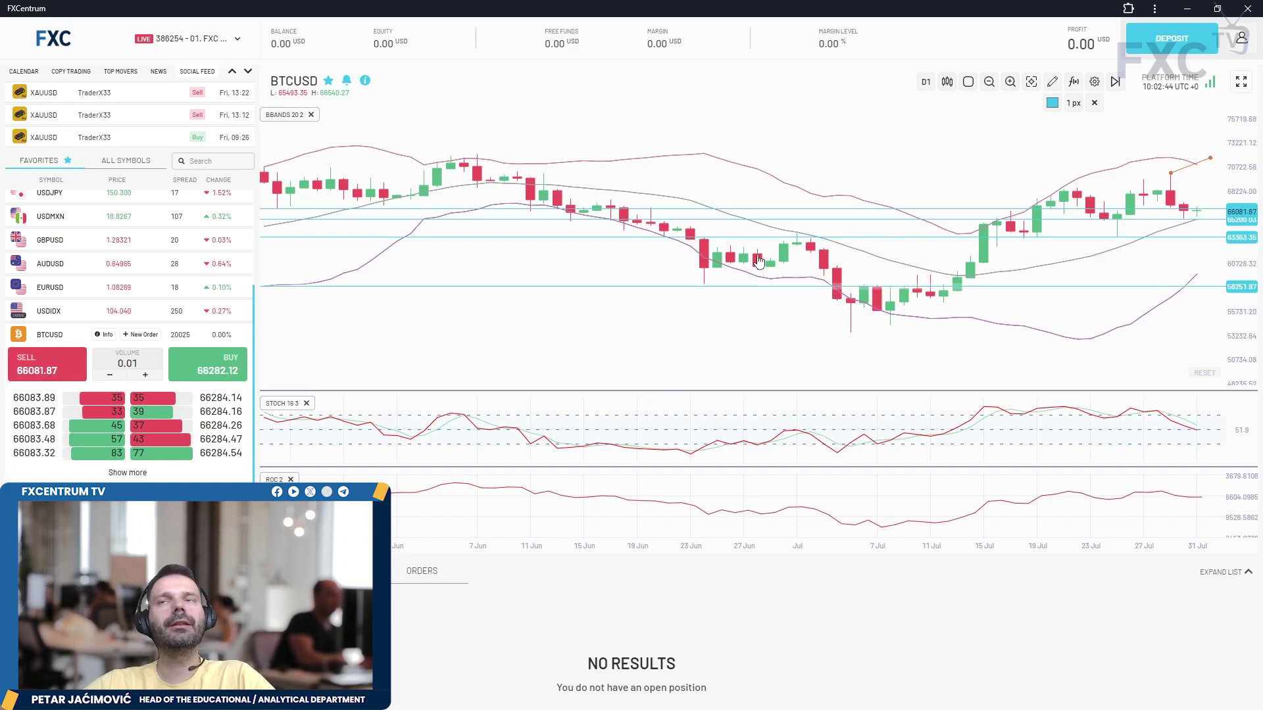
{"action": "key", "text": "Down"}
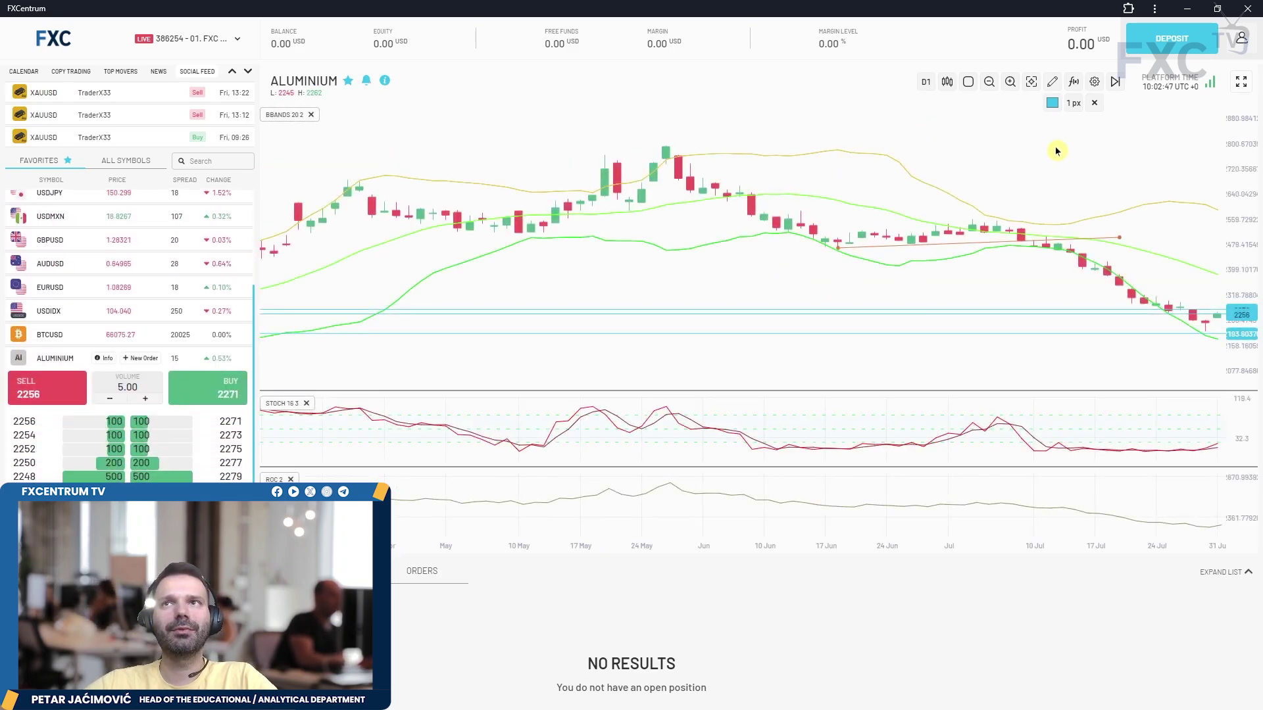
Zoom and pan the ALUMINIUM chart toward the latest candles
{"action": "scroll", "coordinate": [987, 217], "scroll_direction": "down", "scroll_amount": 3}
{"action": "scroll", "coordinate": [1055, 298], "scroll_direction": "up", "scroll_amount": 3}
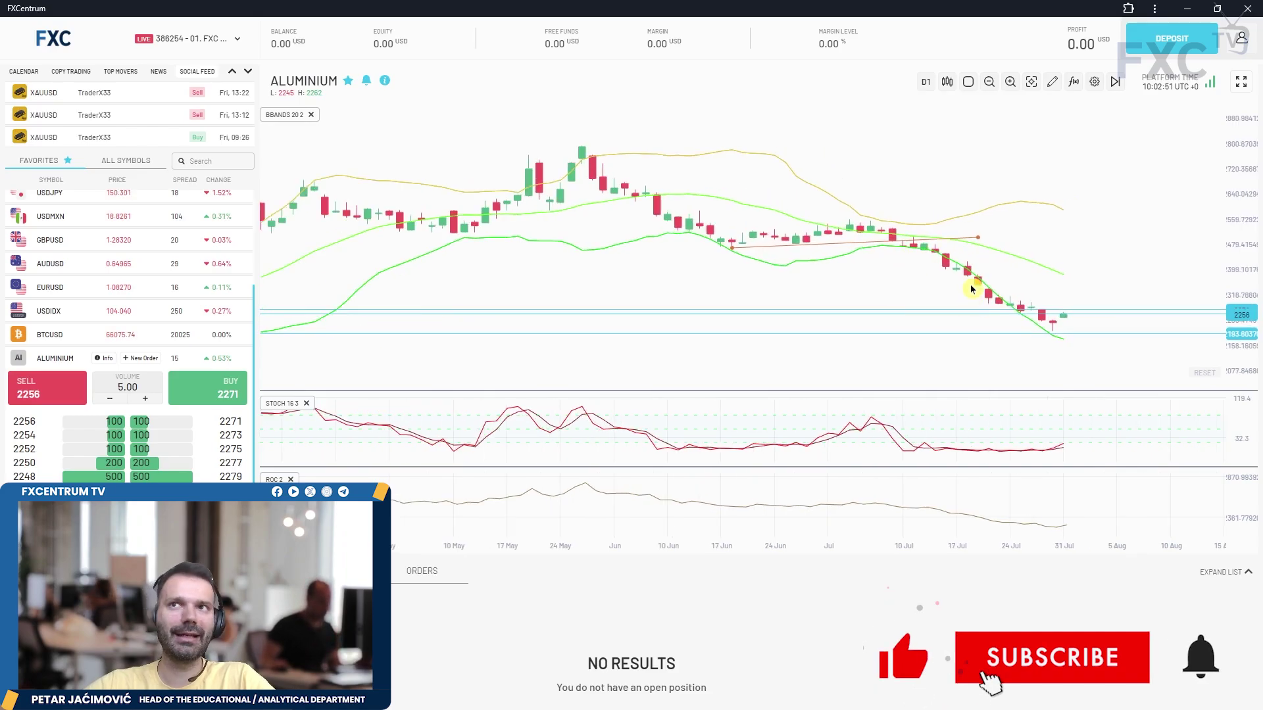
{"action": "left_click_drag", "start_coordinate": [1169, 314], "coordinate": [1152, 226]}
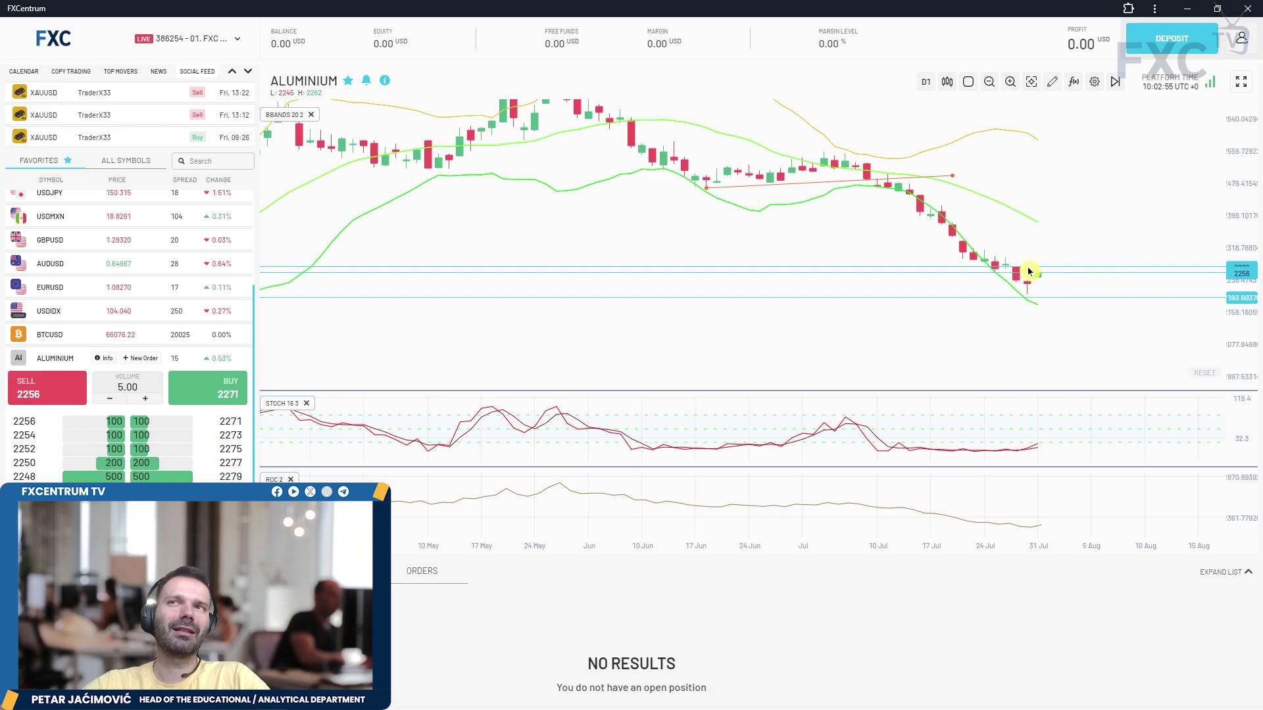
View ALUMINIUM on H1 candles, return to D1, and shift the chart slightly left
{"action": "left_click", "coordinate": [924, 85]}
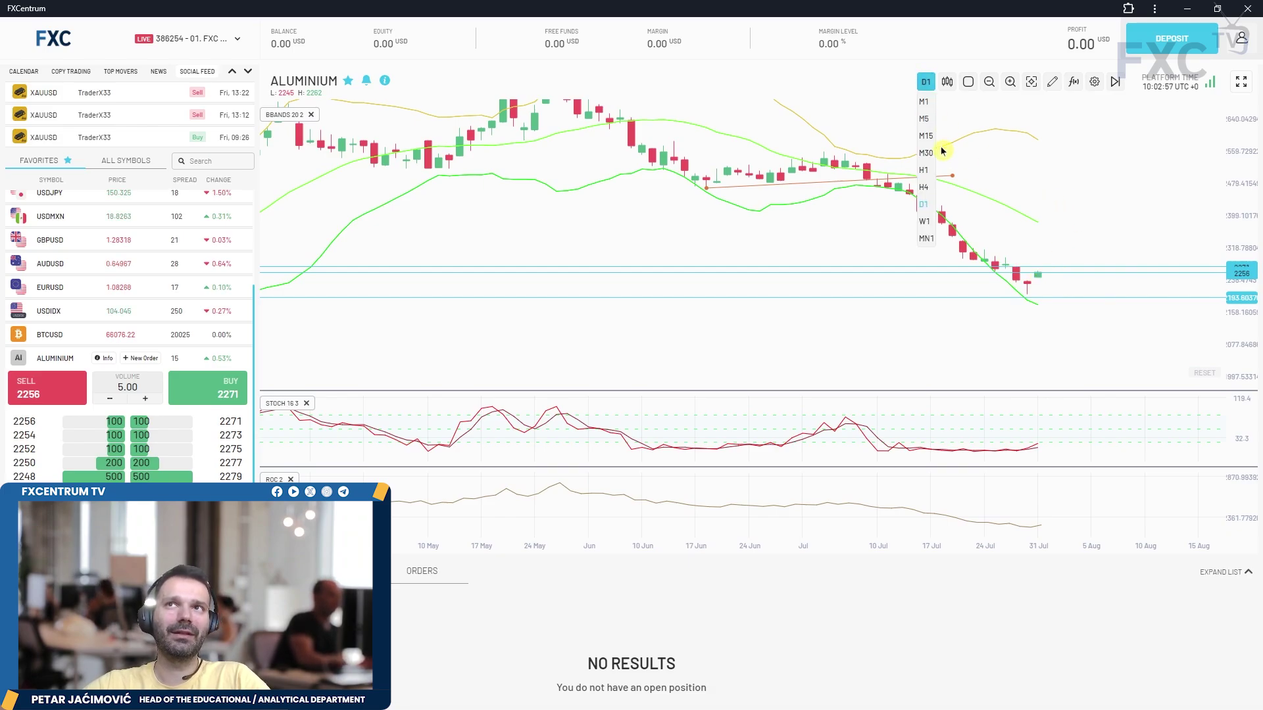
{"action": "left_click", "coordinate": [933, 165]}
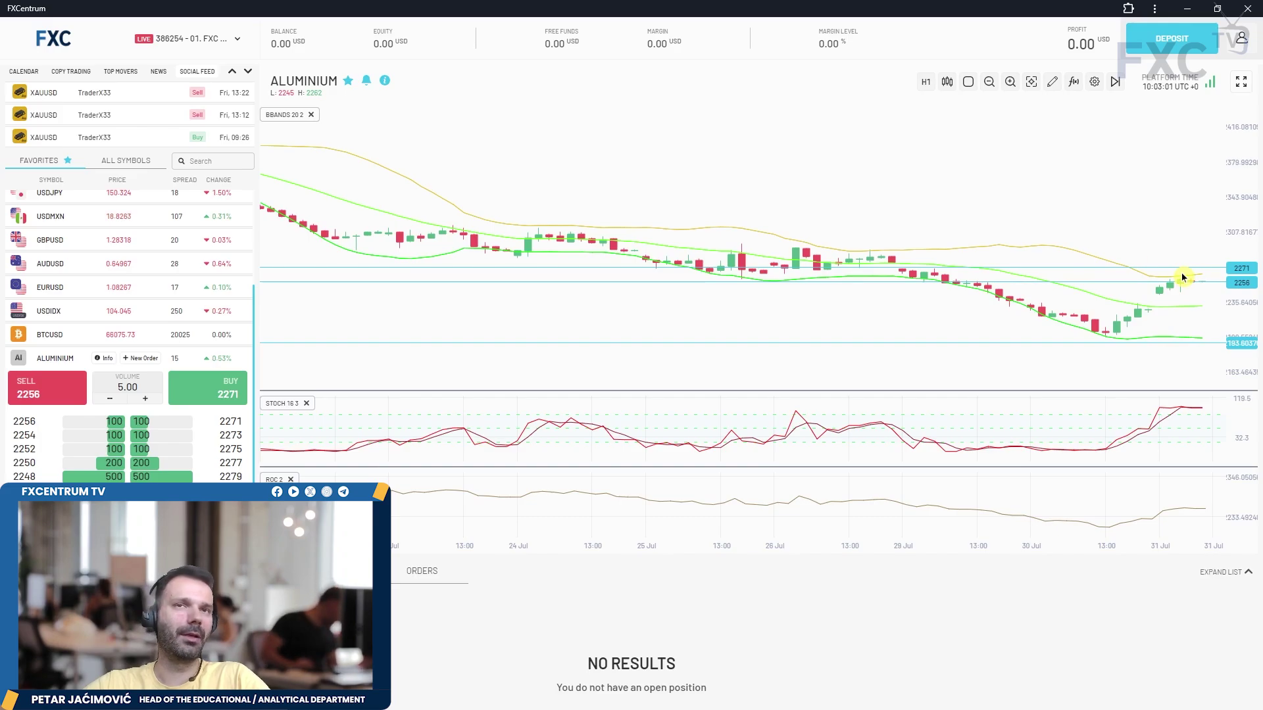
{"action": "left_click", "coordinate": [926, 83]}
{"action": "left_click", "coordinate": [928, 197]}
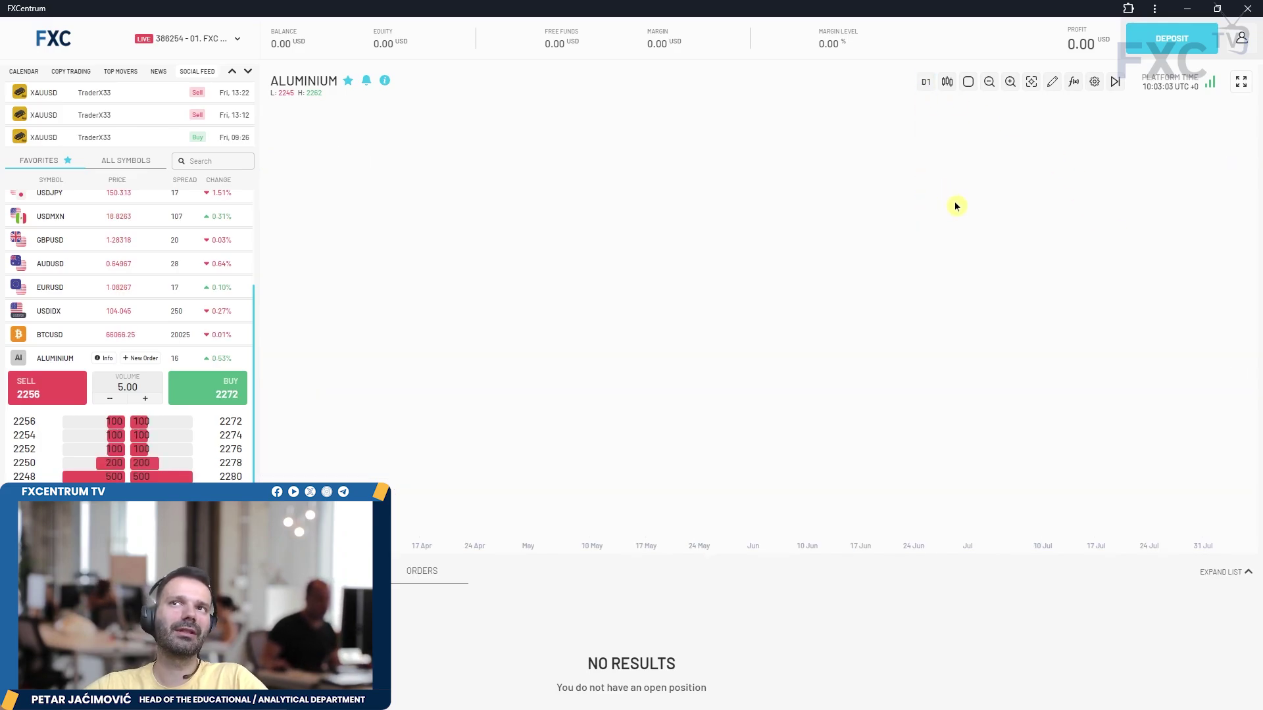
{"action": "left_click_drag", "start_coordinate": [1178, 274], "coordinate": [1148, 267]}
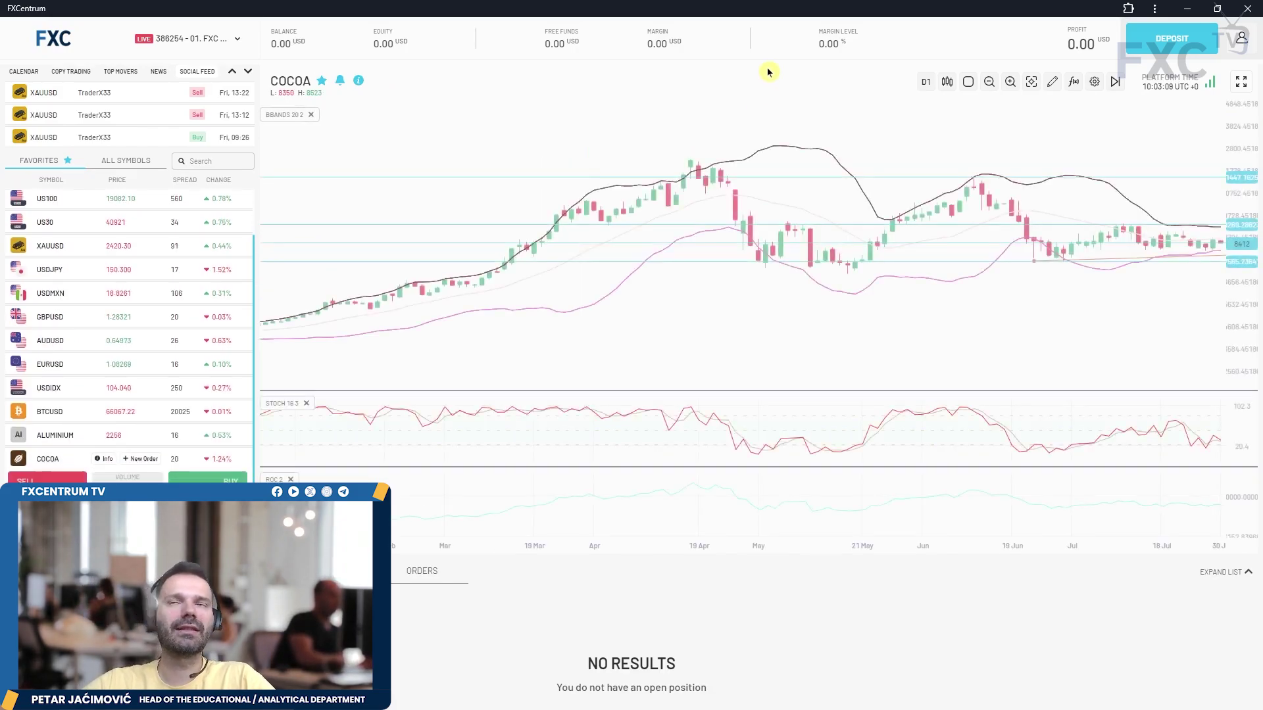
Zoom into the latest COCOA daily candles near 8415 and drag the price axis to stretch it
{"action": "scroll", "coordinate": [962, 364], "scroll_direction": "up", "scroll_amount": 3}
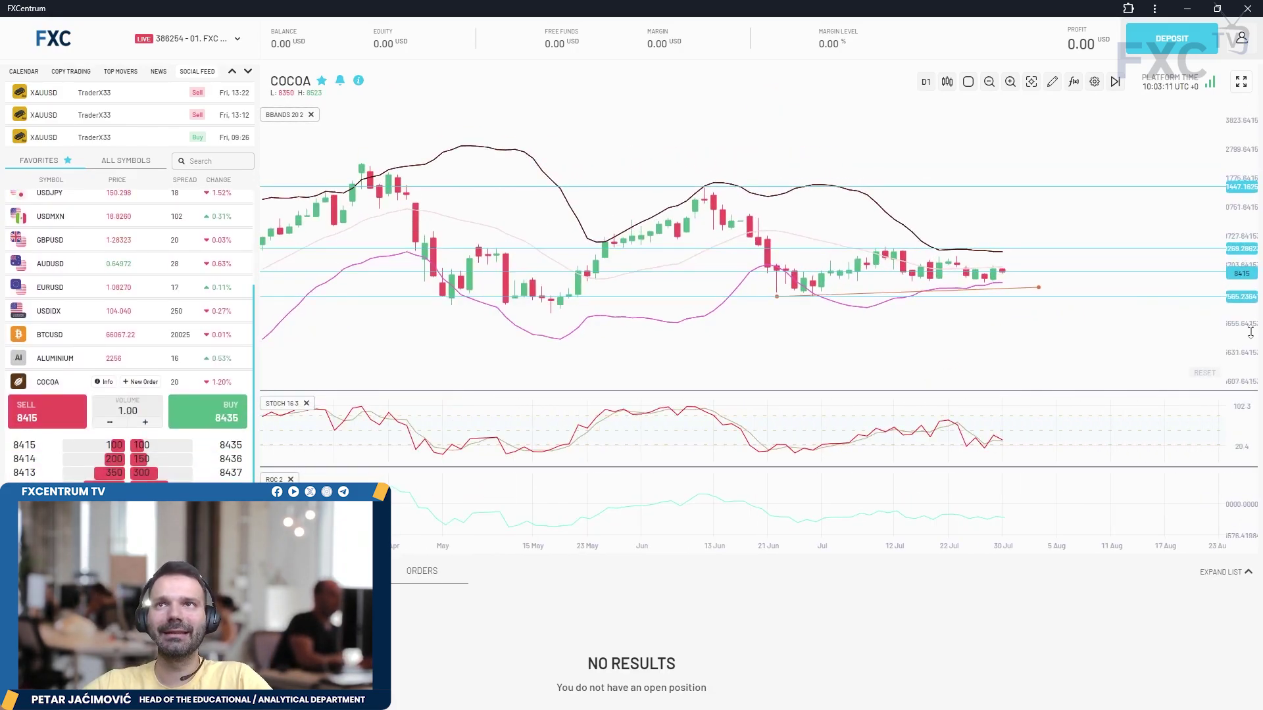
{"action": "left_click_drag", "start_coordinate": [1250, 332], "coordinate": [1249, 368]}
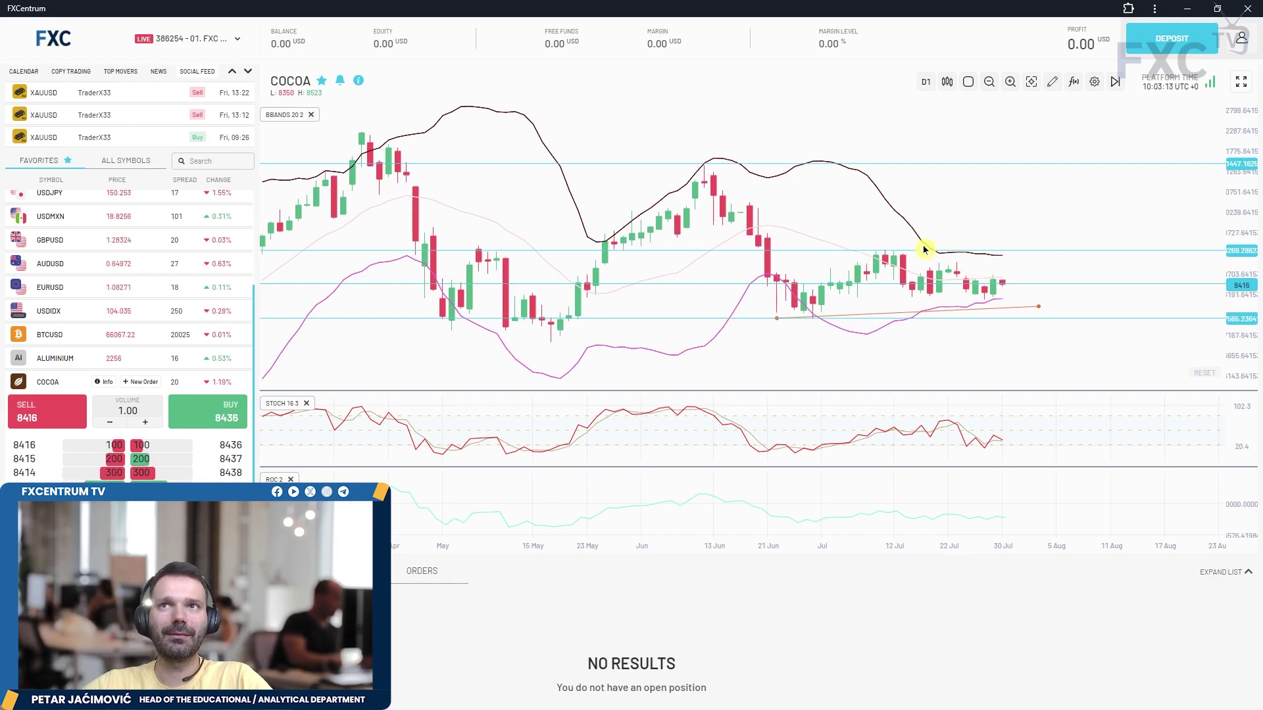